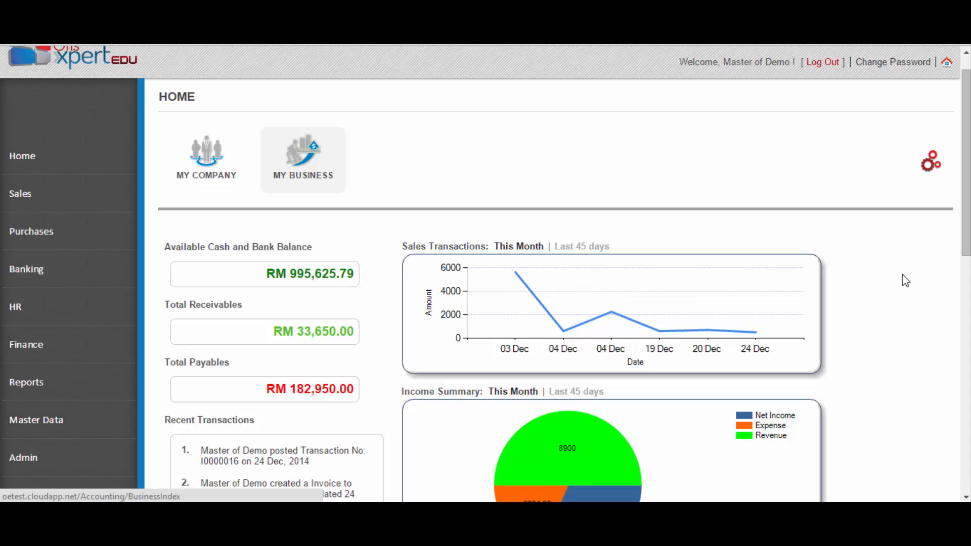
# Step: Look over the My Business dashboard's balances and charts, the Master Data page and the home page
pyautogui.scroll(-4, 903, 275)
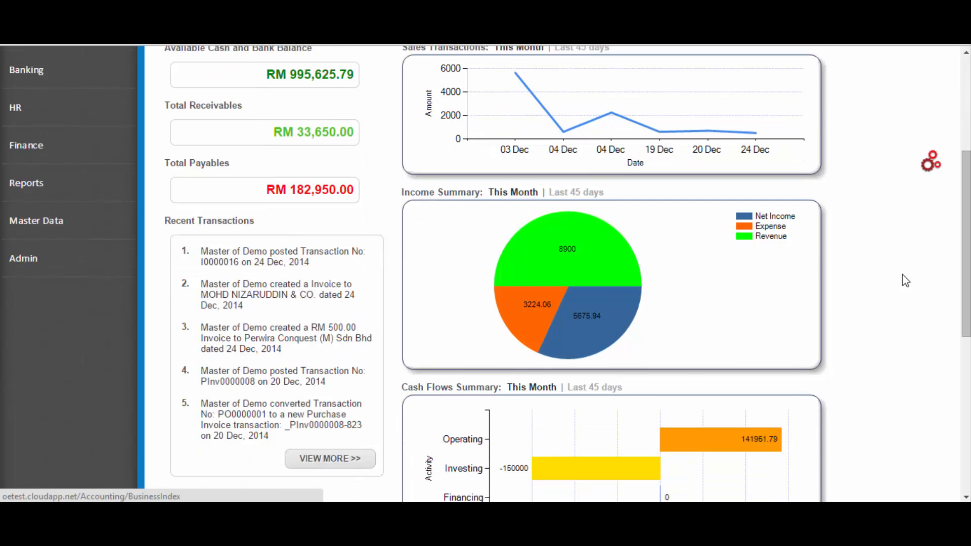
pyautogui.scroll(5, 903, 274)
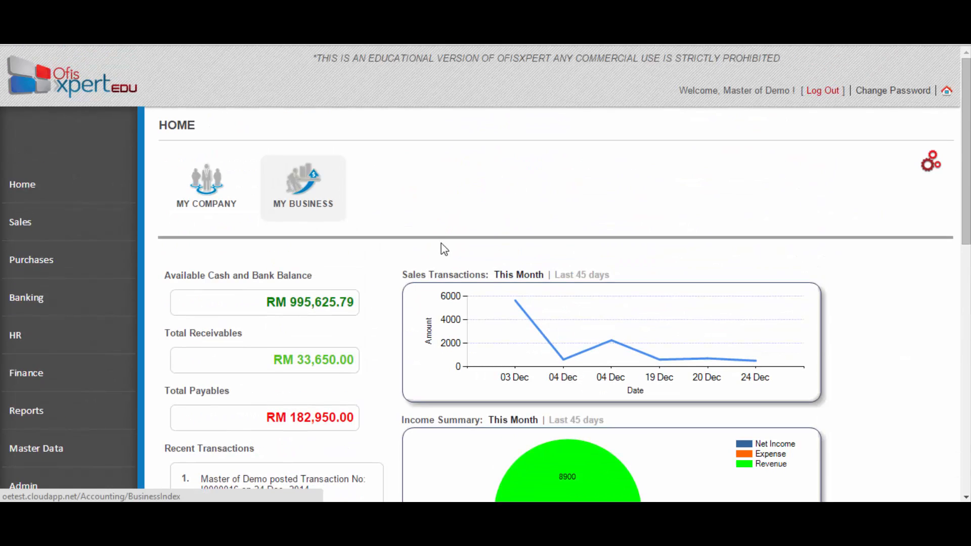
pyautogui.click(55, 456)
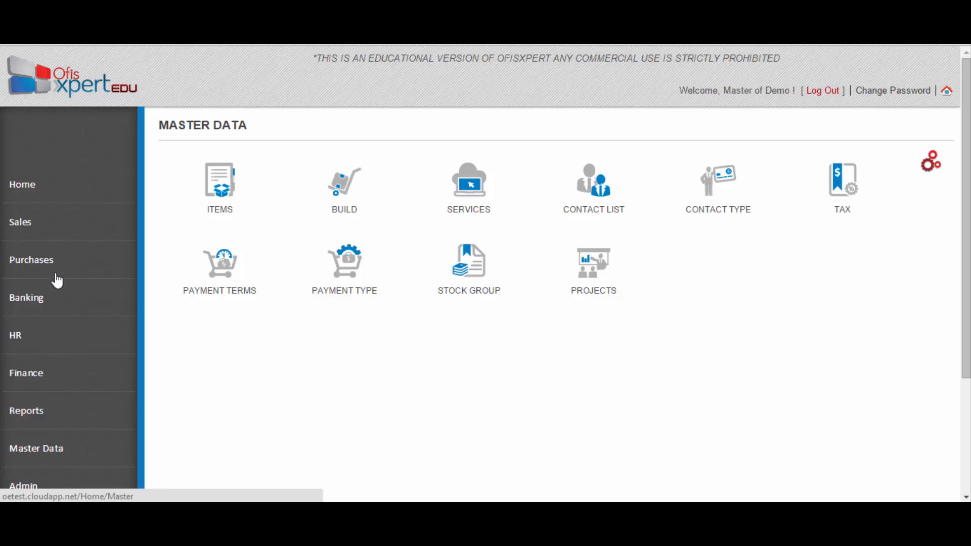
pyautogui.click(21, 188)
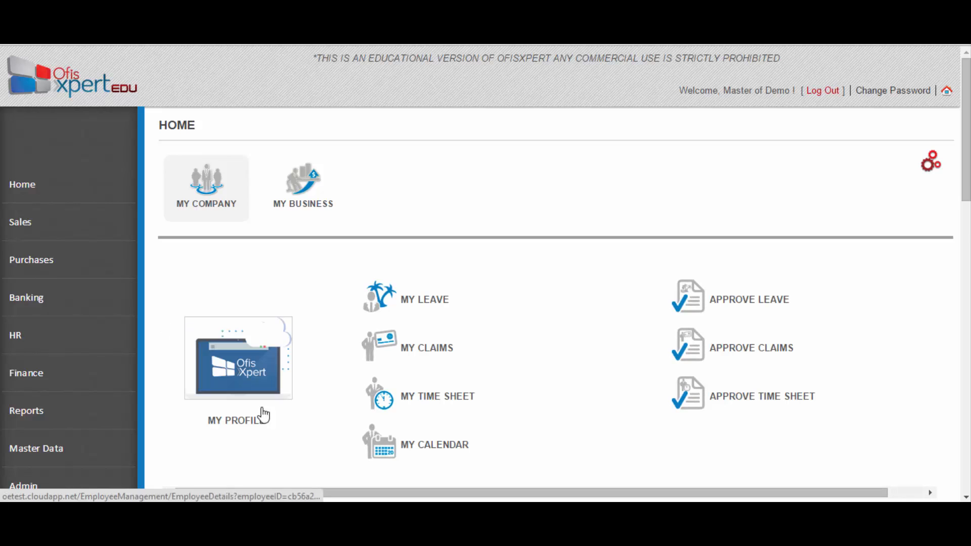
# Step: Open the item quantity batch form from the Master Data item list and view its Stock Group filter options
pyautogui.click(100, 454)
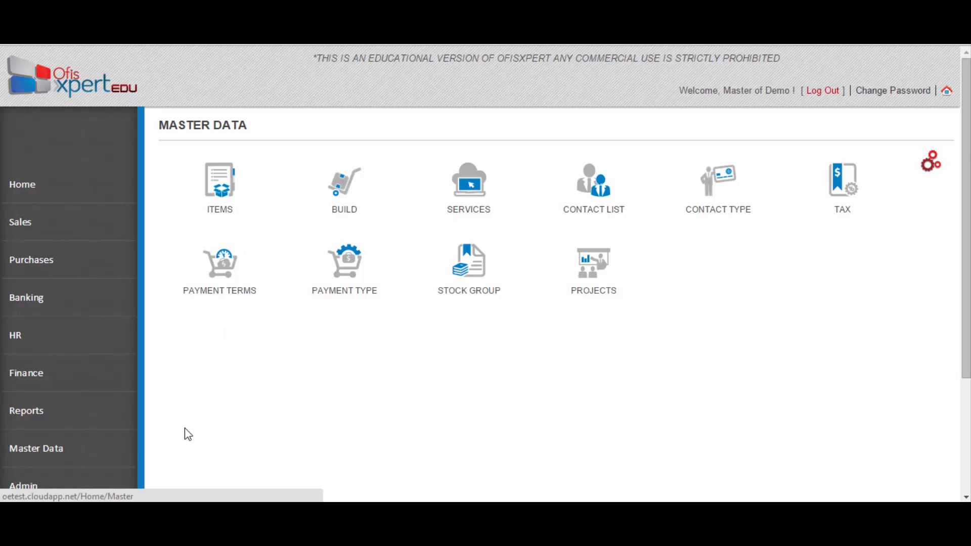
pyautogui.click(122, 454)
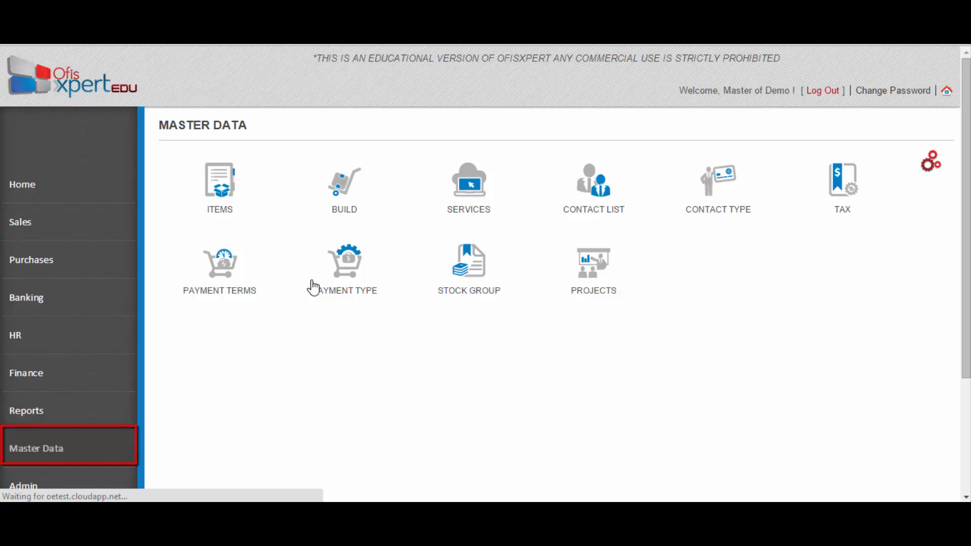
pyautogui.click(232, 190)
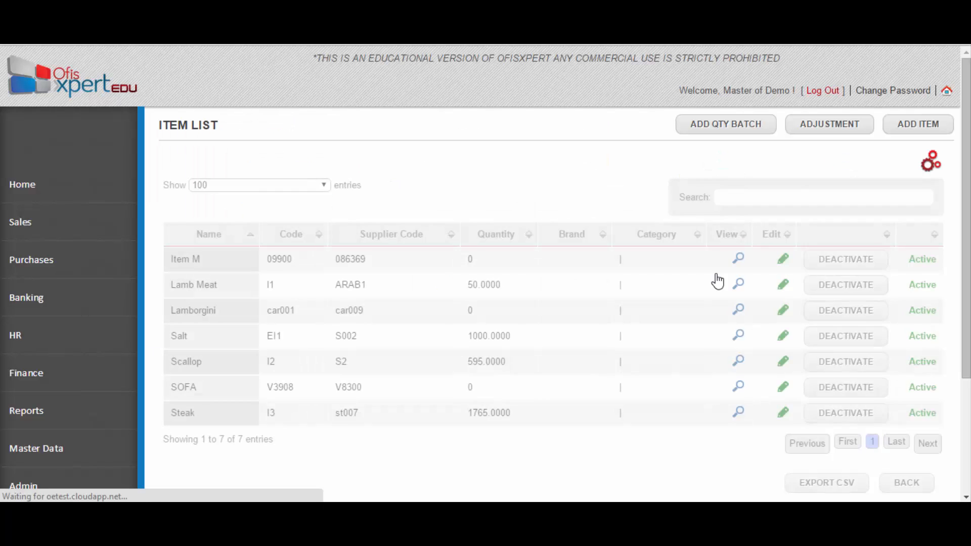
pyautogui.click(726, 130)
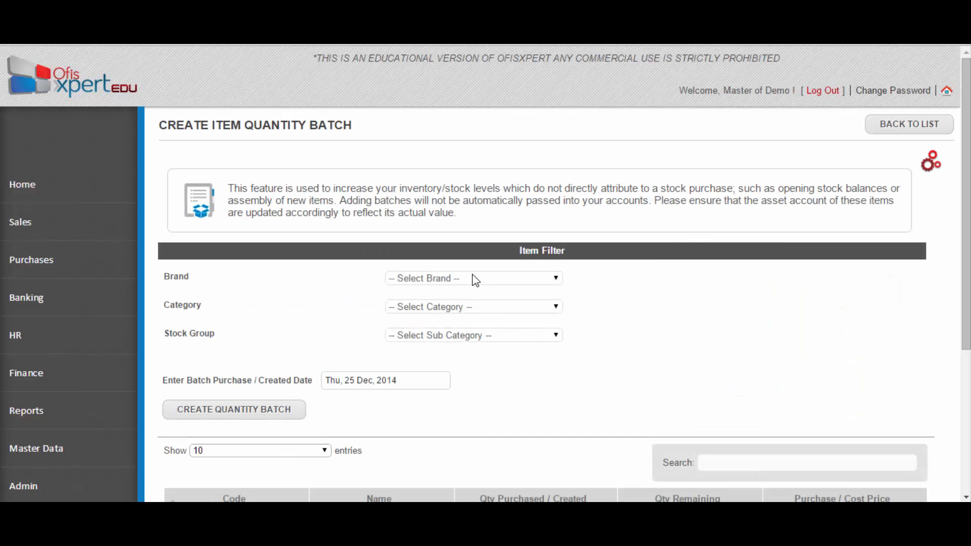
pyautogui.click(502, 335)
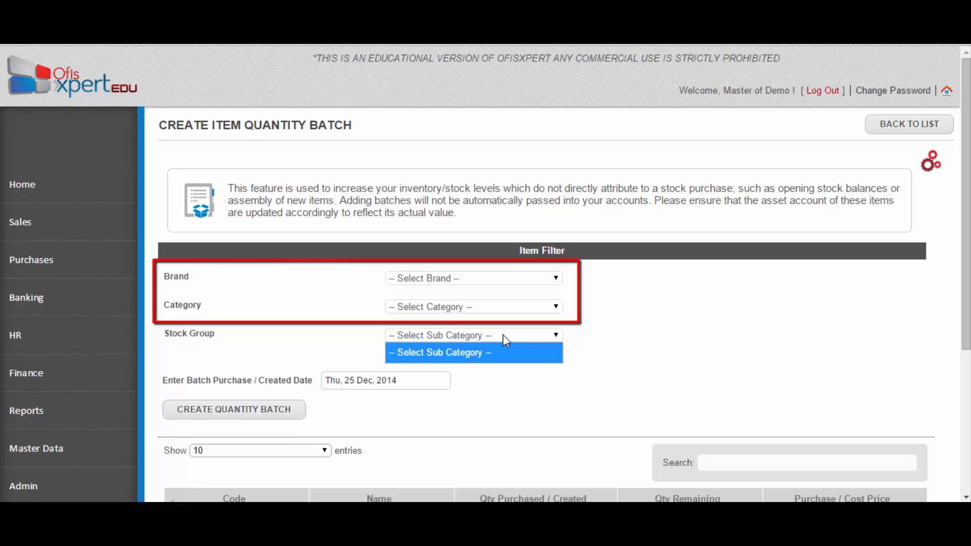
pyautogui.click(505, 339)
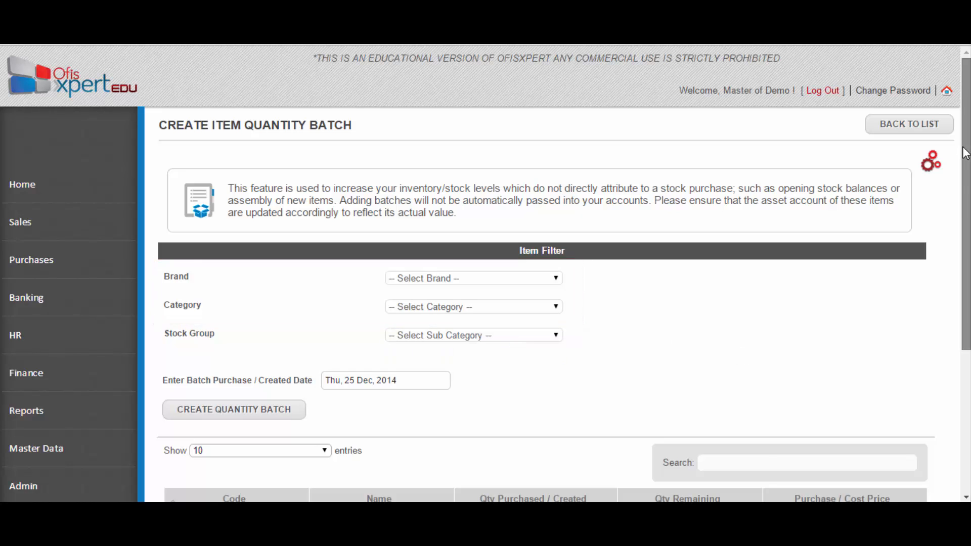
# Step: For the Lamborgini item, enter 10 as quantity purchased, 10 as quantity remaining and 150000 as cost price
pyautogui.scroll(-4, 506, 340)
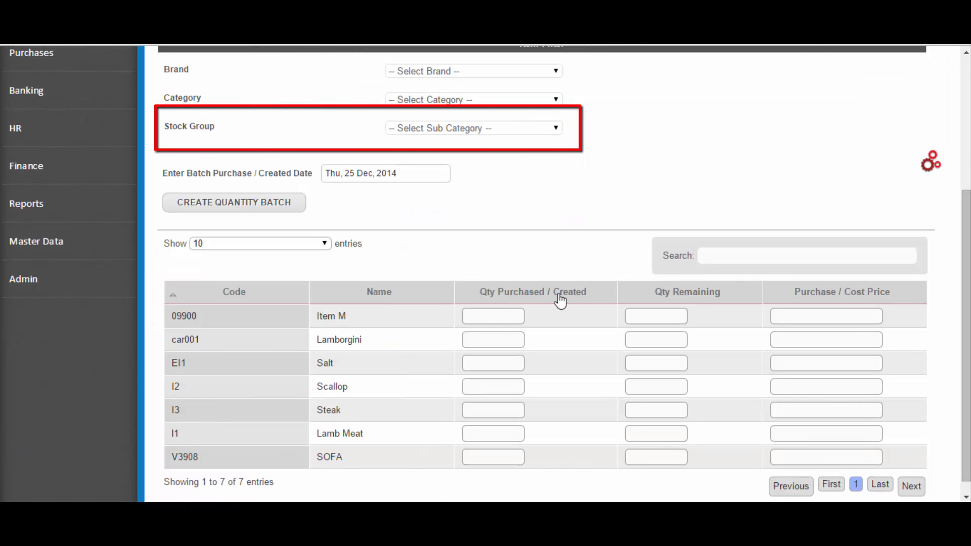
pyautogui.click(510, 342)
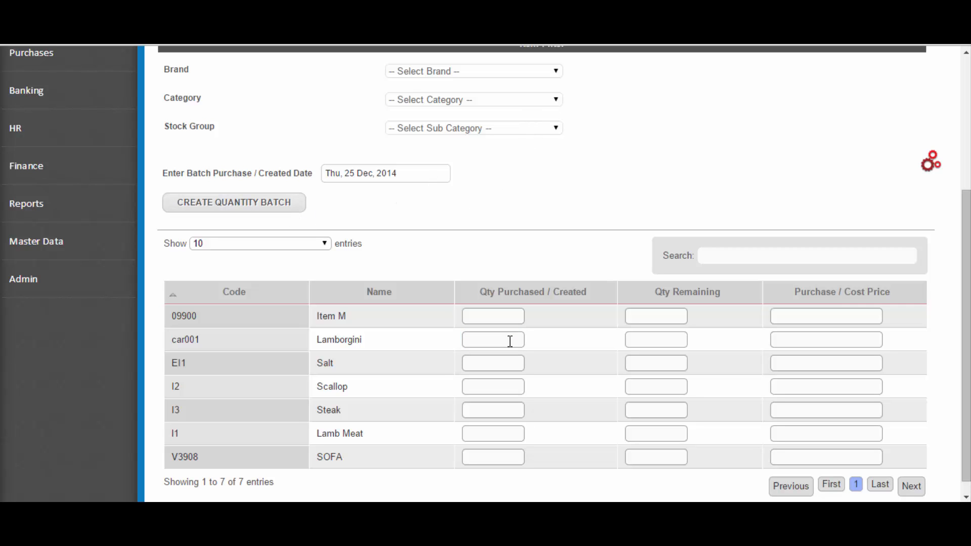
pyautogui.click(510, 342)
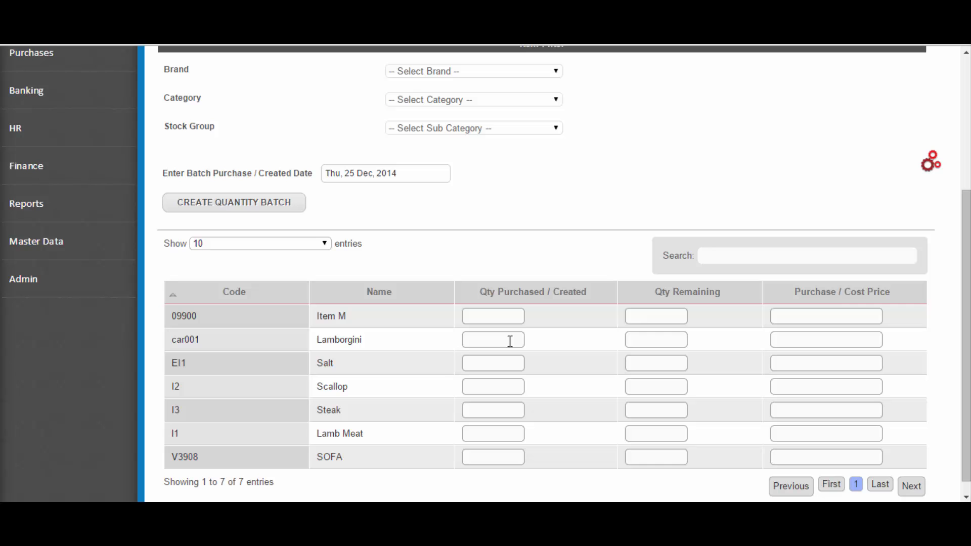
pyautogui.click(510, 342)
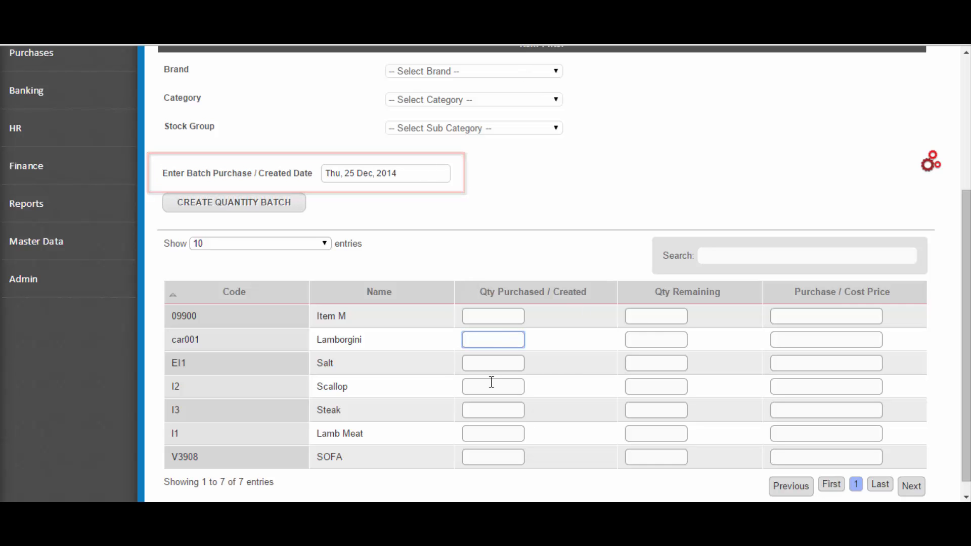
pyautogui.write('10')
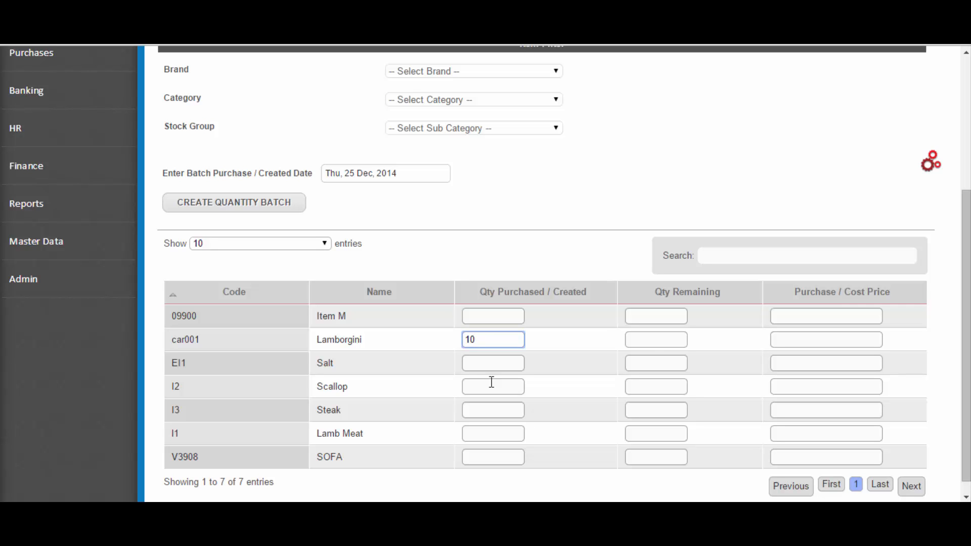
pyautogui.click(657, 343)
pyautogui.write('10')
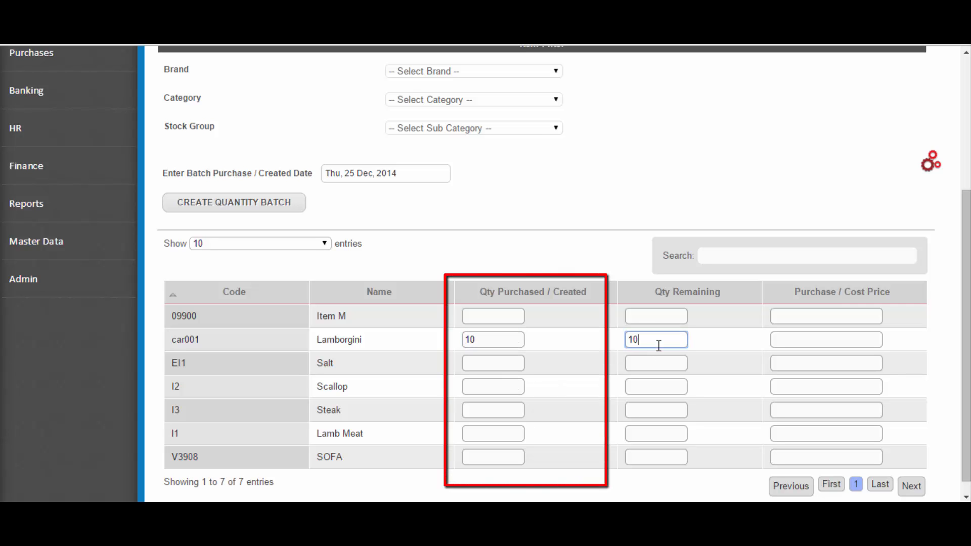
pyautogui.click(817, 347)
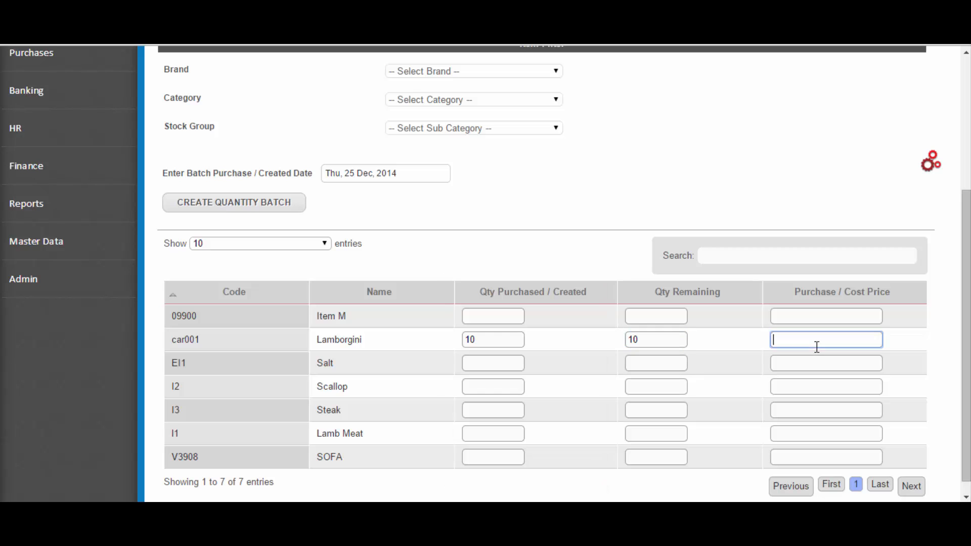
pyautogui.write('1500000')
pyautogui.press('BackSpace')
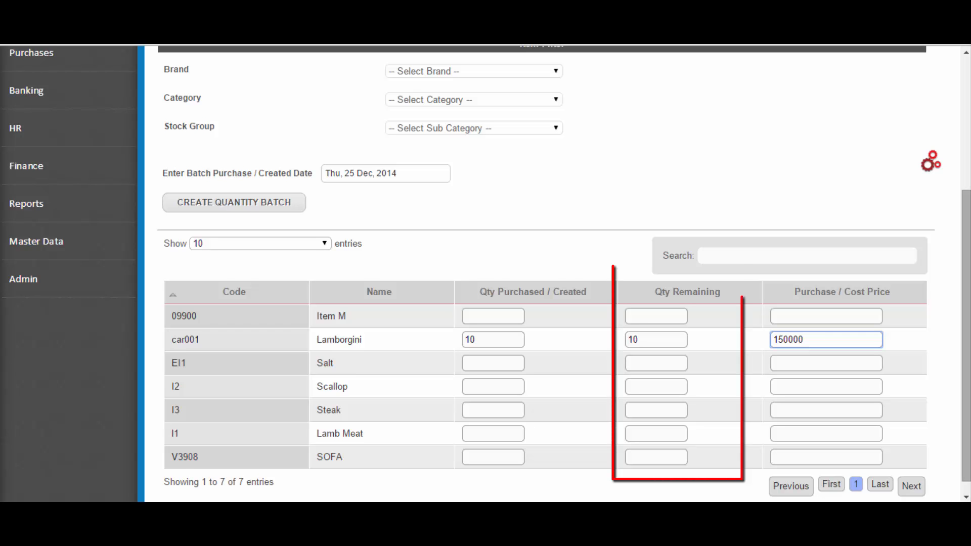
# Step: Create the quantity batch and confirm saving it
pyautogui.moveTo(968, 388); pyautogui.dragTo(969, 404)
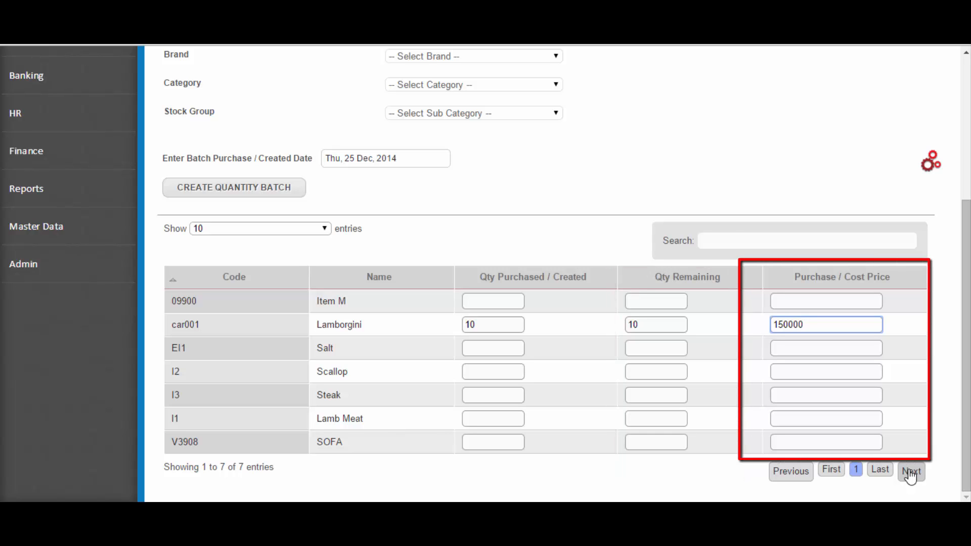
pyautogui.click(269, 192)
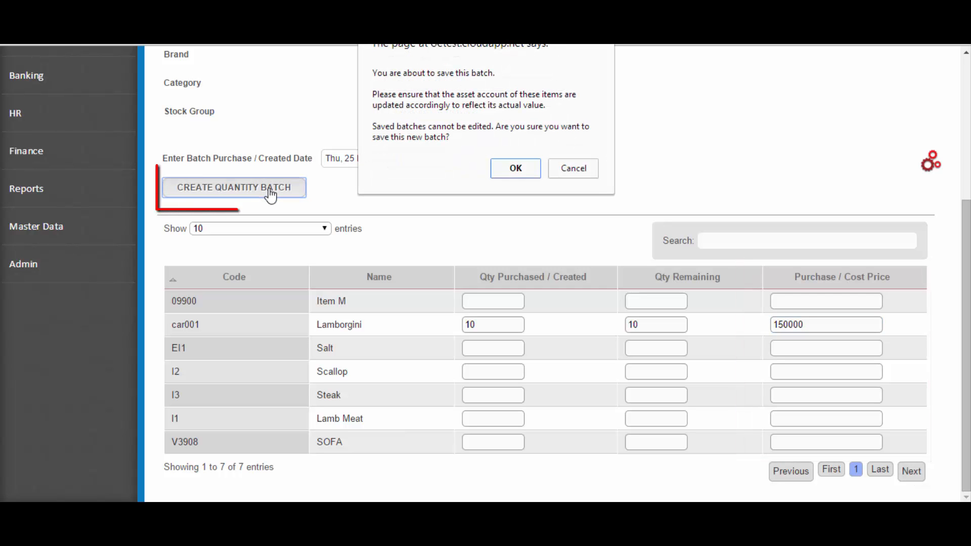
pyautogui.click(517, 171)
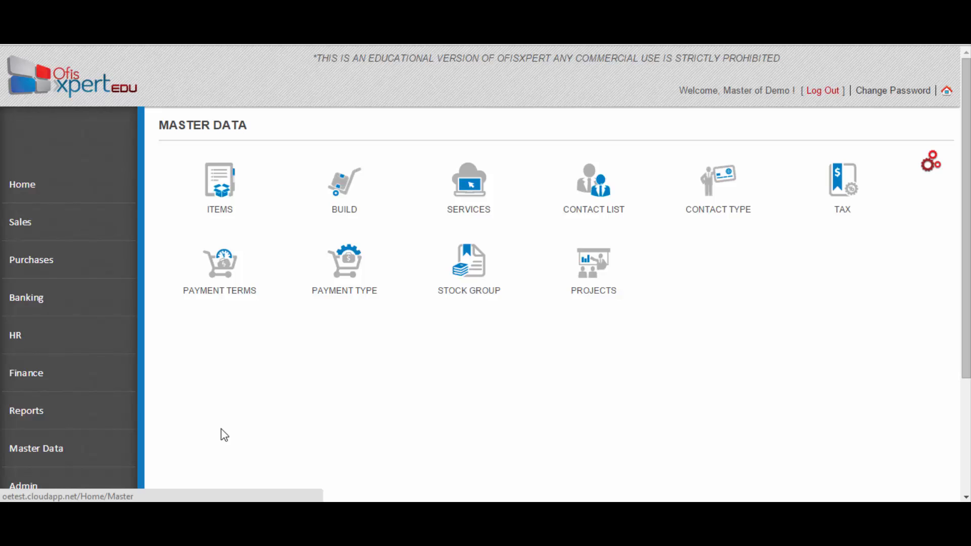
# Step: Open the stock adjustment form from the Master Data item list
pyautogui.click(106, 449)
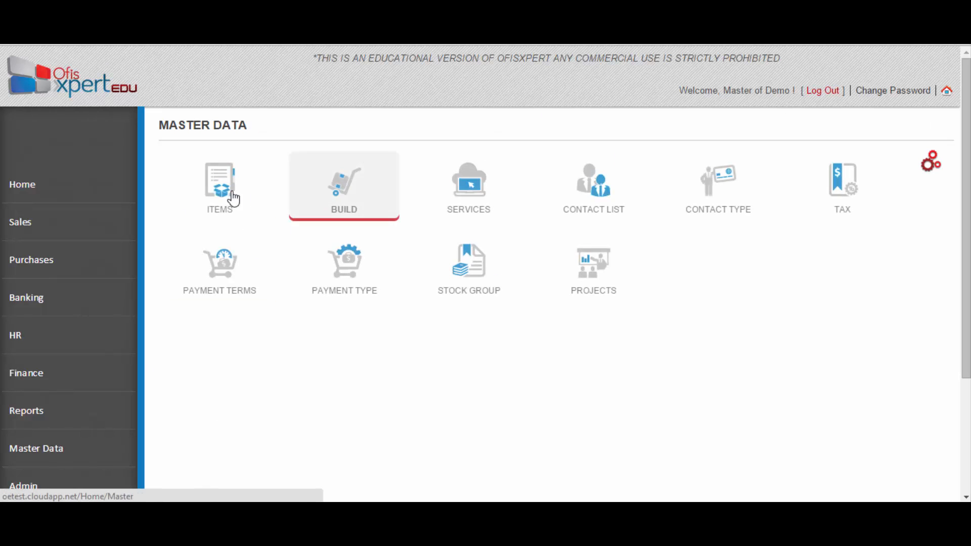
pyautogui.click(215, 198)
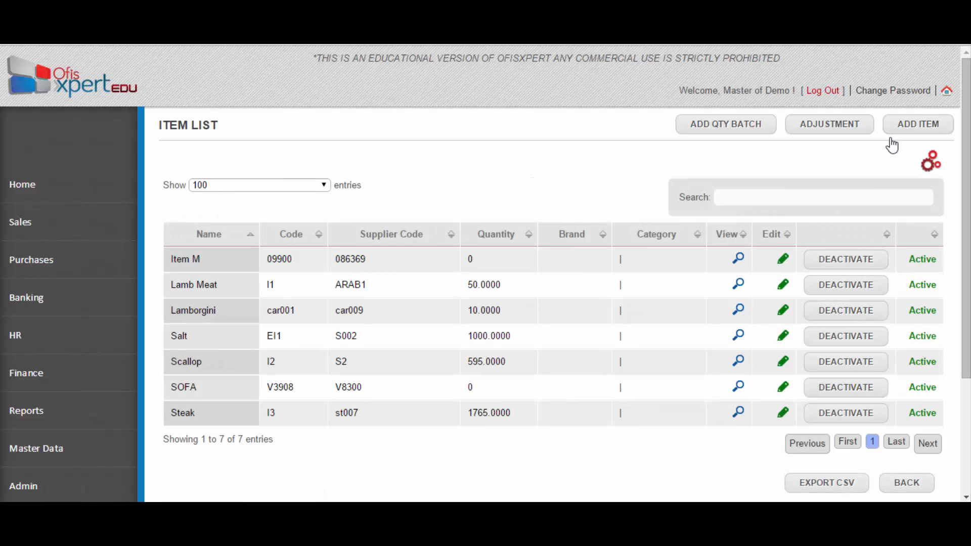
pyautogui.click(838, 125)
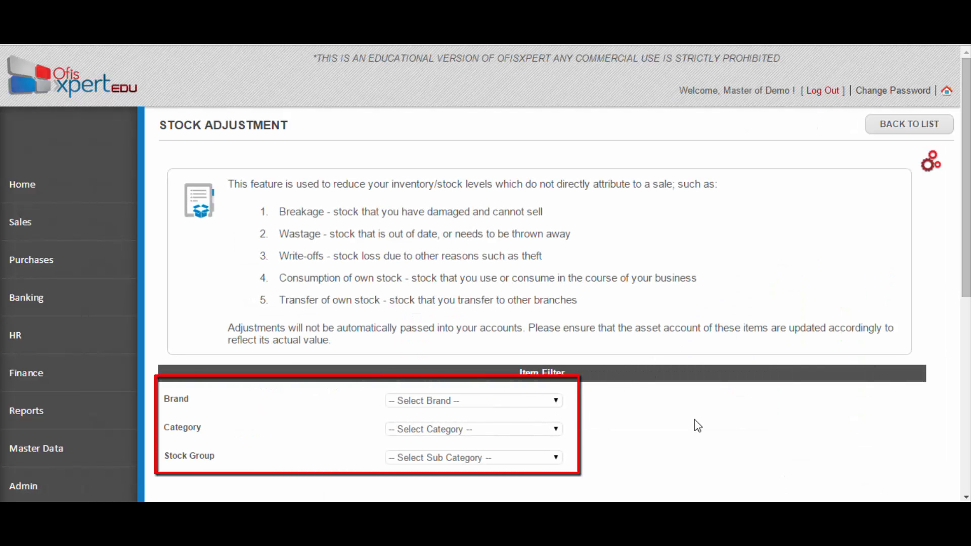
# Step: View the Brand, Category and Stock Group filter options of the stock adjustment
pyautogui.click(548, 397)
pyautogui.click(547, 405)
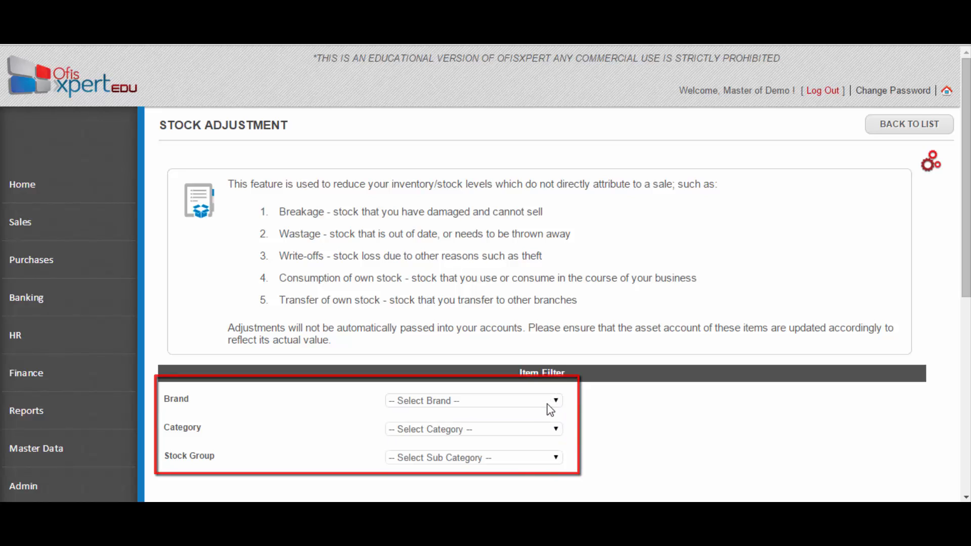
pyautogui.click(533, 431)
pyautogui.click(534, 434)
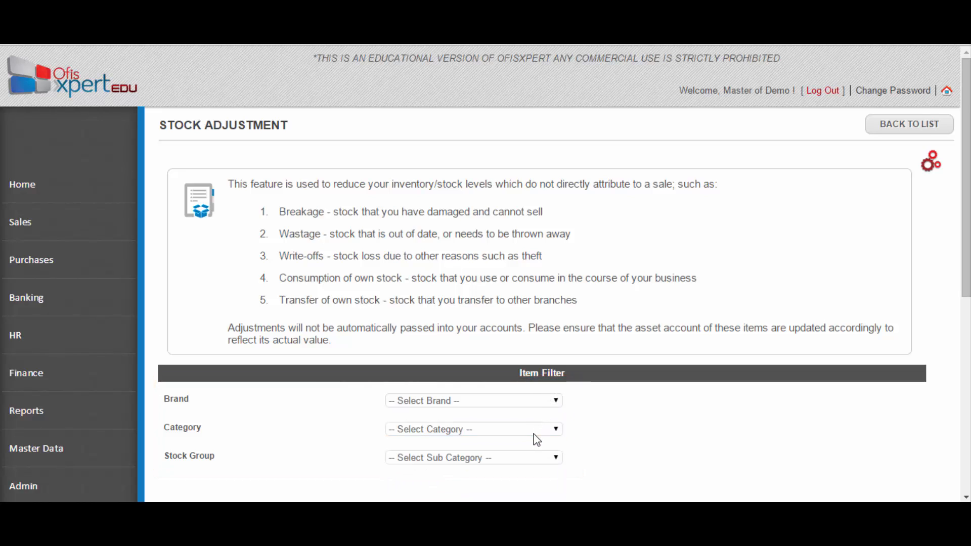
pyautogui.click(547, 462)
pyautogui.click(547, 463)
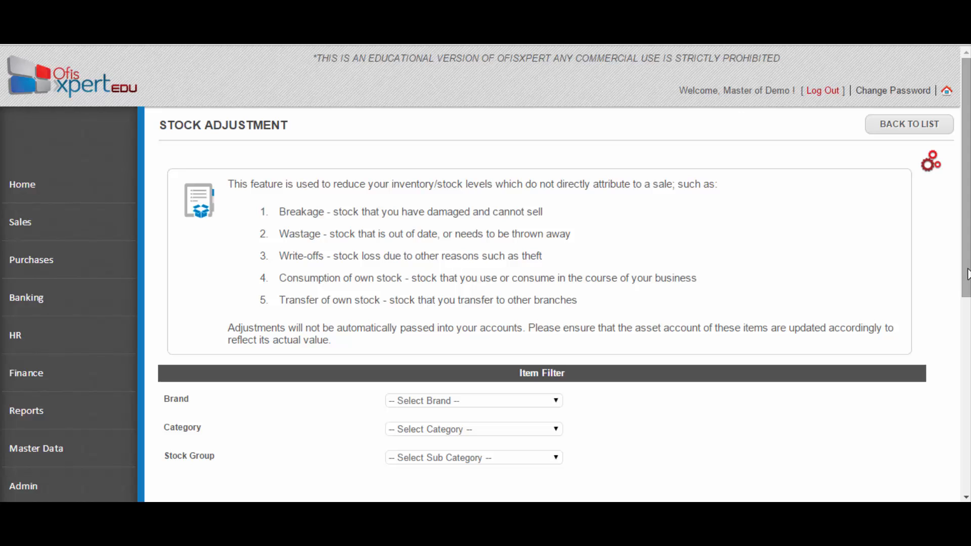
# Step: Submit the stock level adjustment with effective date Thu, 25 Dec, 2014 and confirm saving it
pyautogui.moveTo(967, 275); pyautogui.dragTo(967, 429)
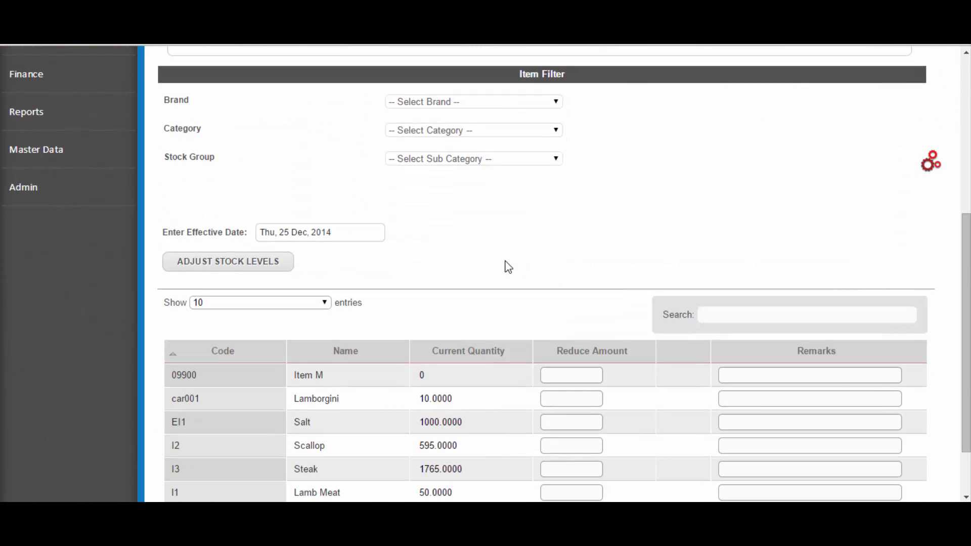
pyautogui.click(377, 233)
pyautogui.click(377, 233)
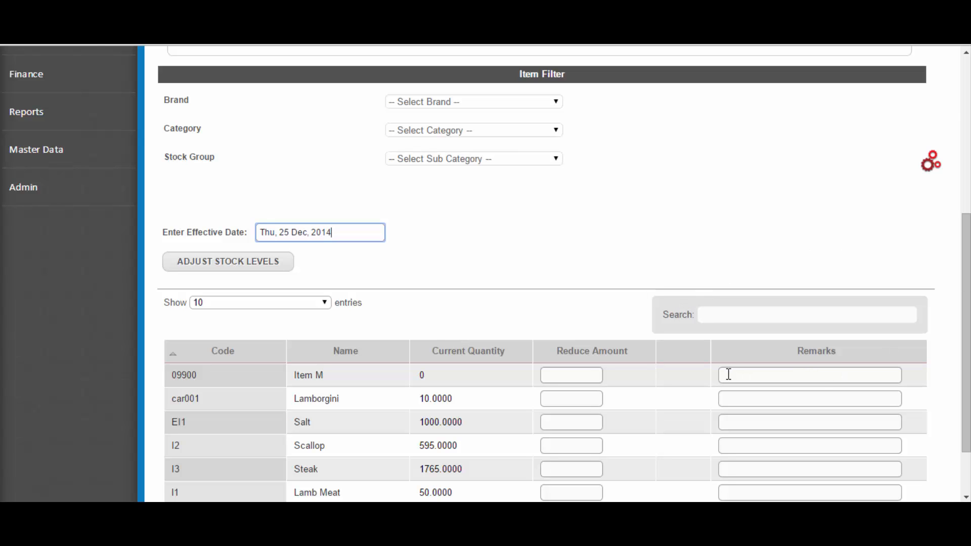
pyautogui.click(251, 266)
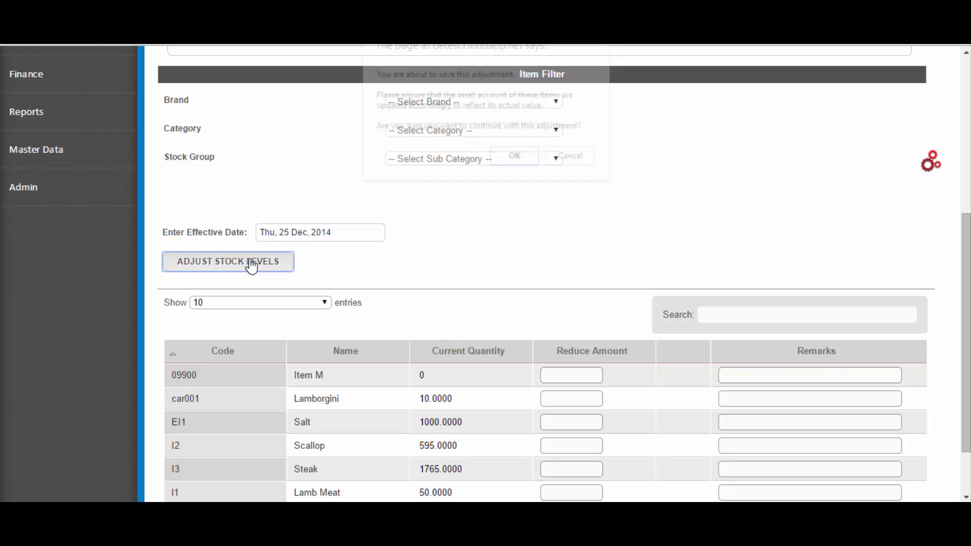
pyautogui.click(531, 160)
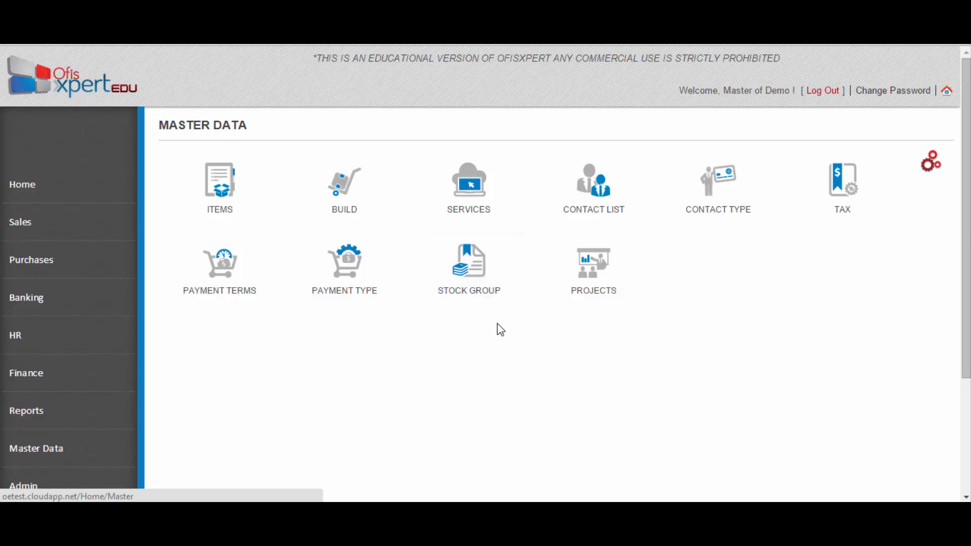
# Step: Start a new stock group in Master Data with Category 1 and the name Hot
pyautogui.click(491, 298)
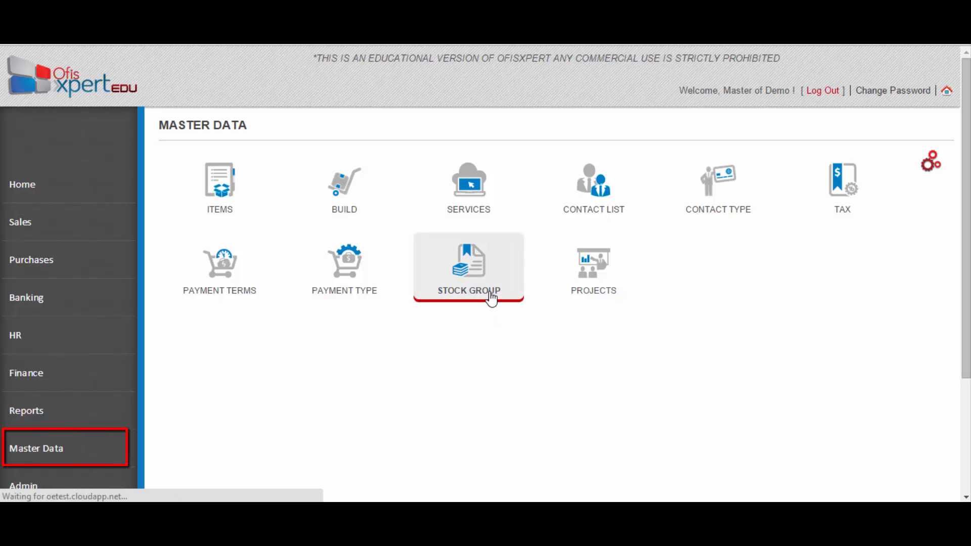
pyautogui.click(866, 133)
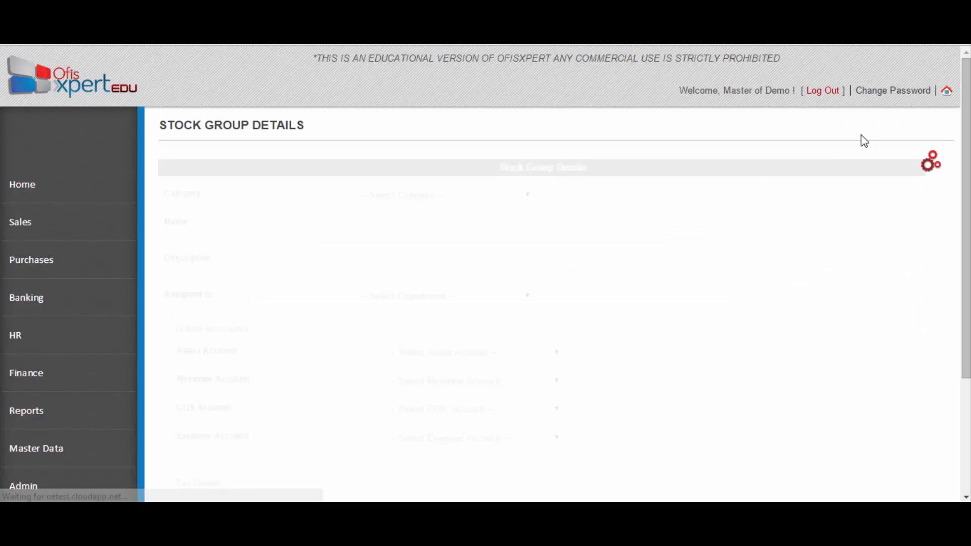
pyautogui.click(482, 197)
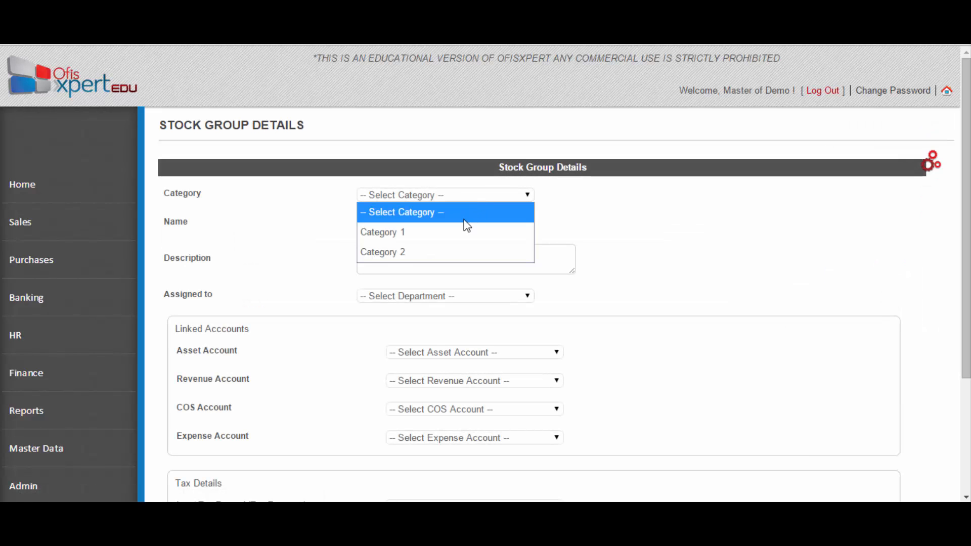
pyautogui.click(445, 234)
pyautogui.click(425, 224)
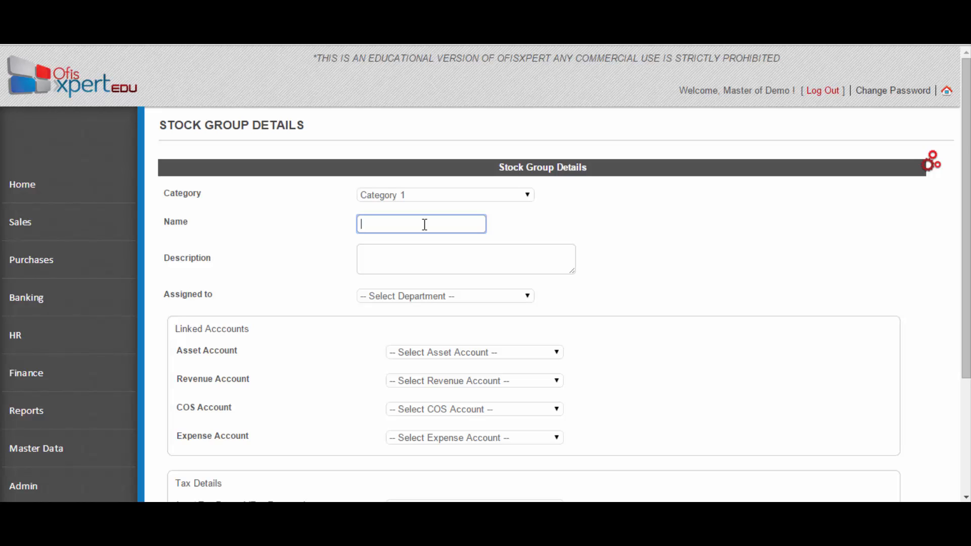
pyautogui.write('Hot')
pyautogui.press('Tab')
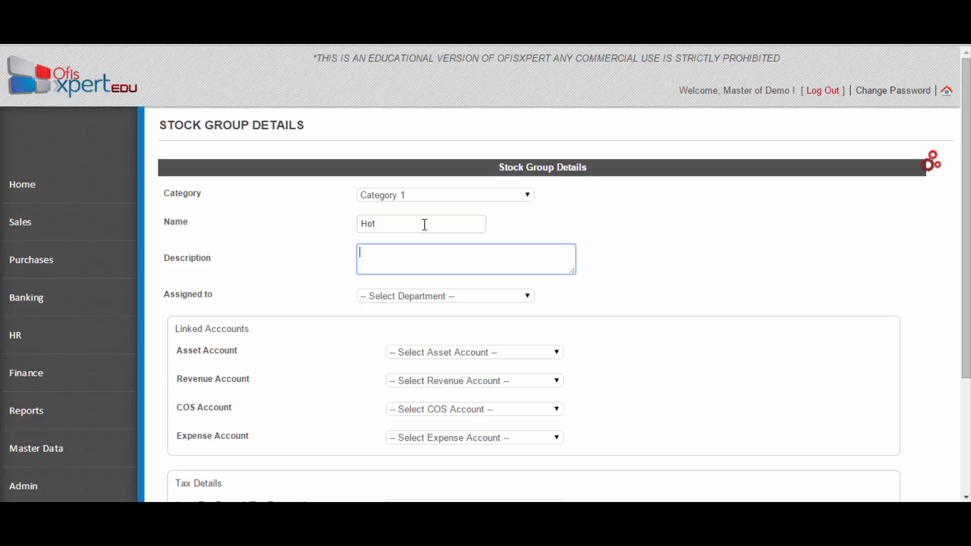
# Step: Describe the stock group as HOt and assign it to the Front office & waiters department
pyautogui.write('HOt')
pyautogui.press('Tab')
pyautogui.press('Down')
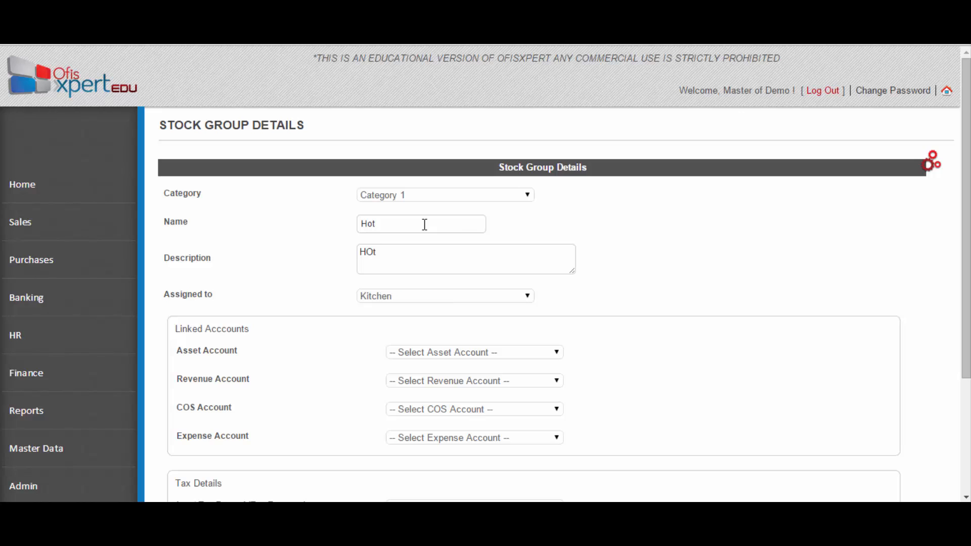
pyautogui.press('Down')
pyautogui.press('Down')
pyautogui.press('Down')
# Step: Link the stock group to asset account 120000 Inventory, revenue account 410000 Sales Revenue and COS account 501000 Cost Of Sales
pyautogui.click(475, 349)
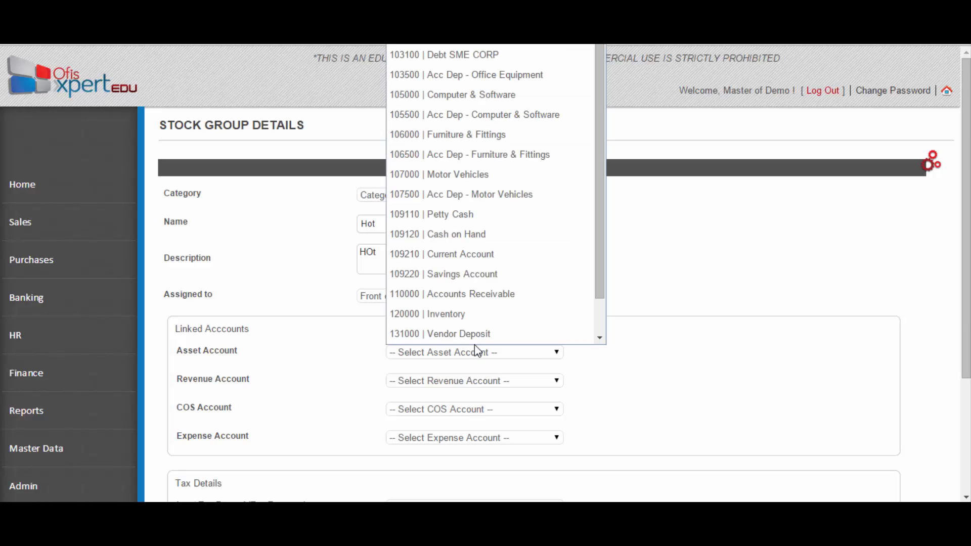
pyautogui.click(478, 314)
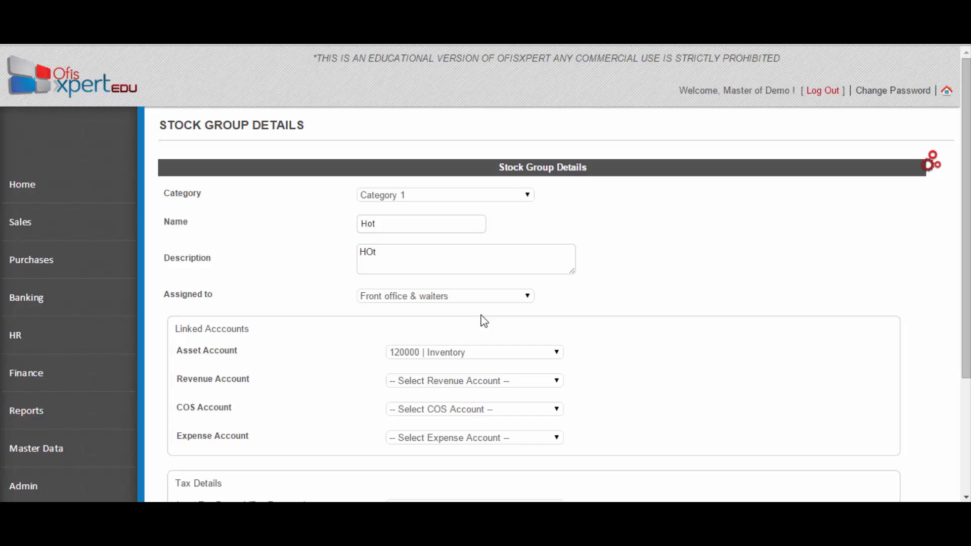
pyautogui.click(556, 351)
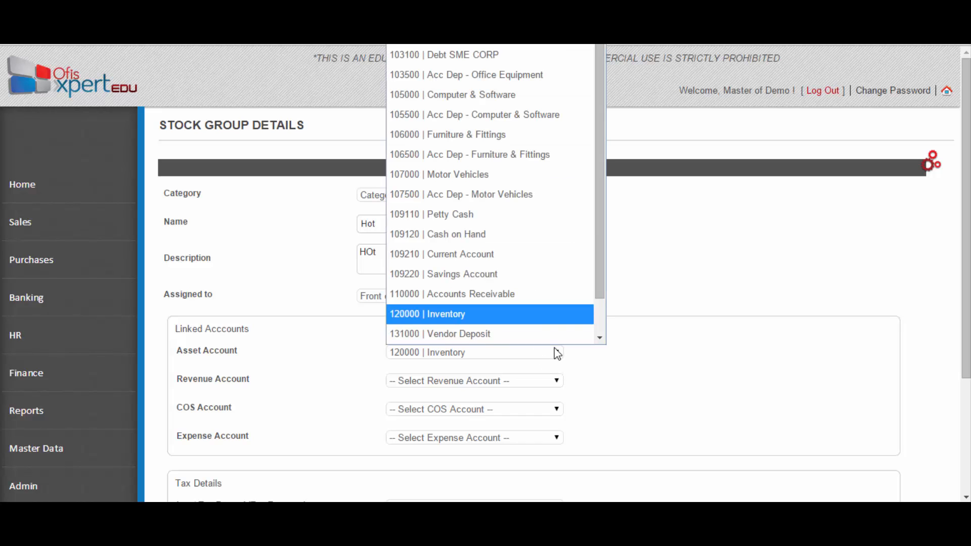
pyautogui.click(556, 351)
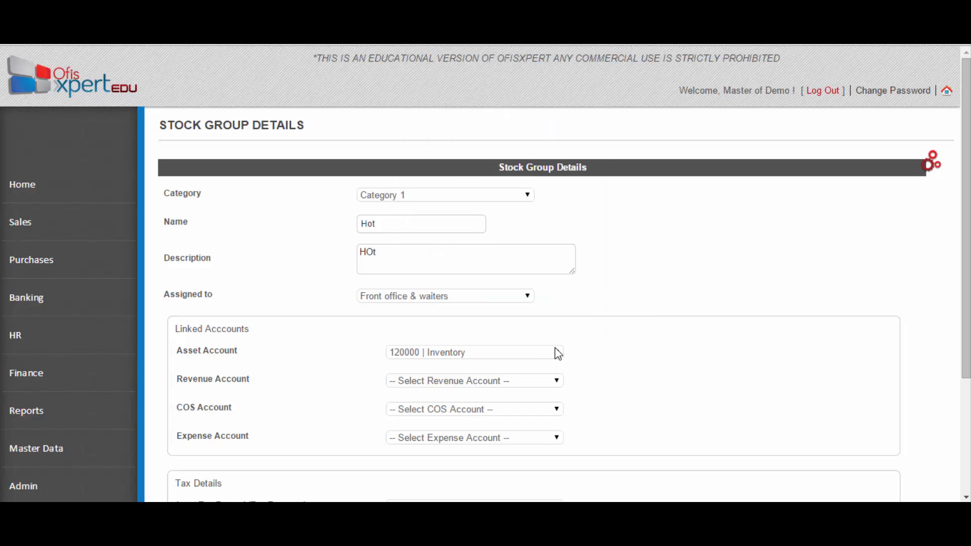
pyautogui.click(556, 381)
pyautogui.click(521, 288)
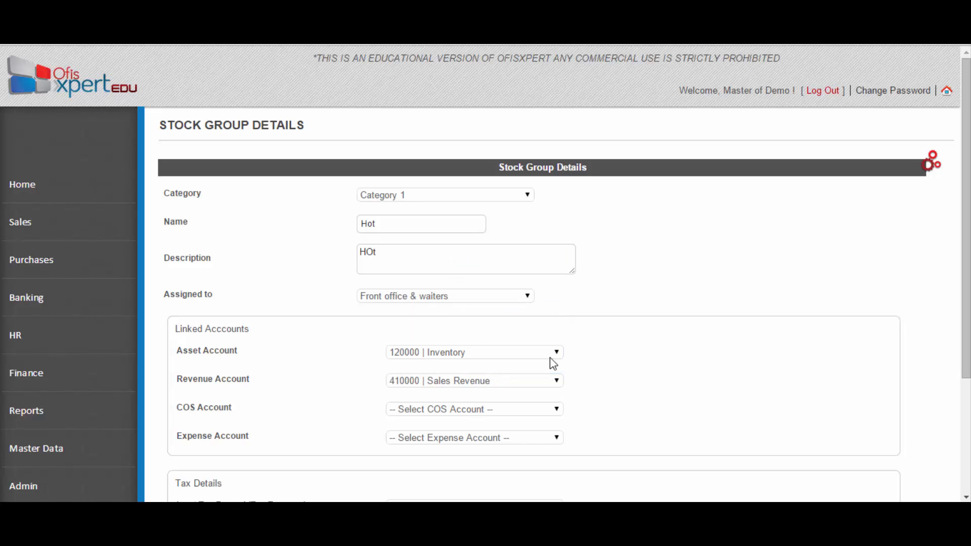
pyautogui.click(541, 410)
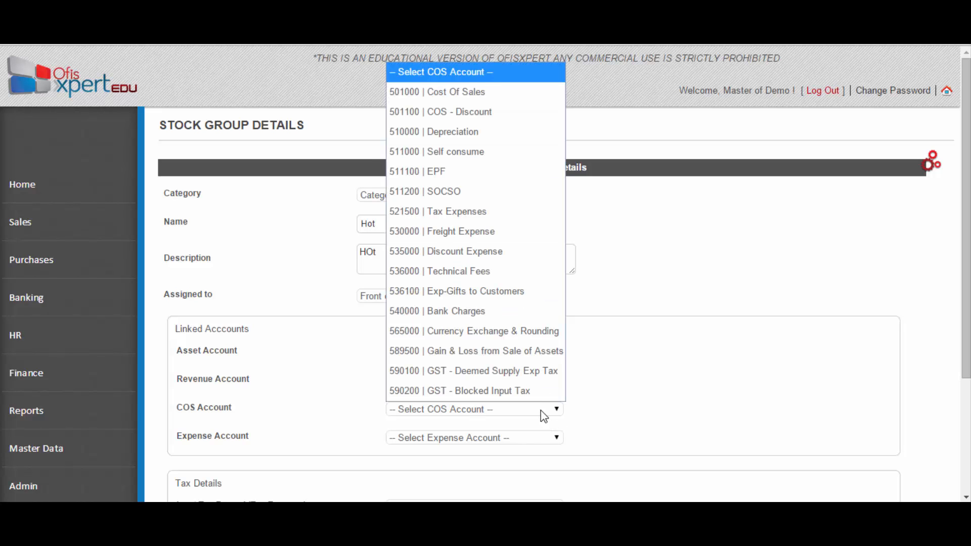
pyautogui.click(529, 91)
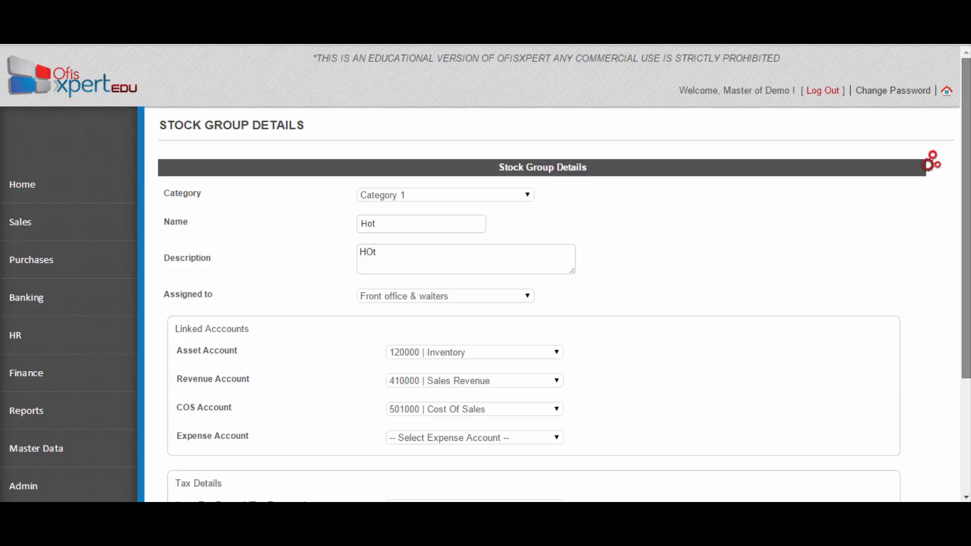
# Step: Set the stock group's input tax record to OP and its output tax record to SR
pyautogui.scroll(-3, 521, 385)
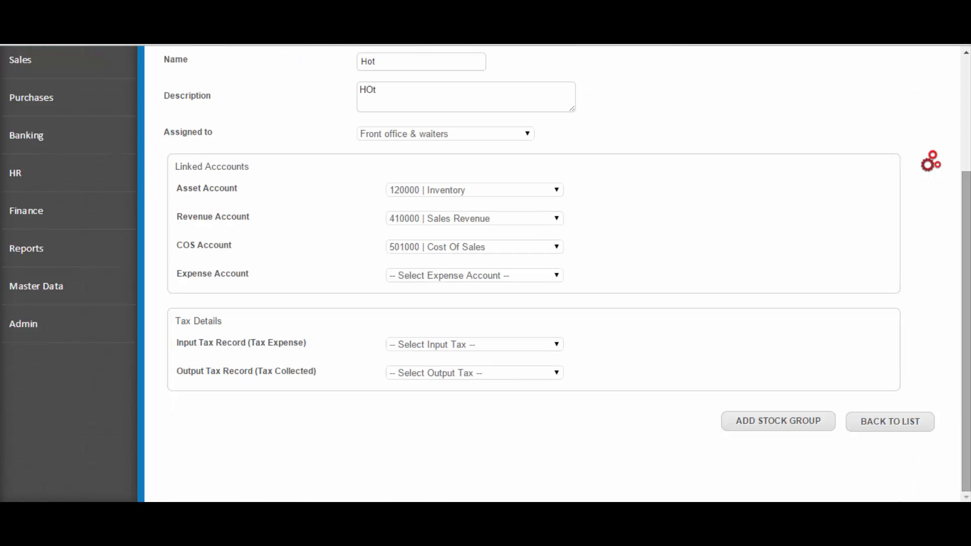
pyautogui.click(517, 345)
pyautogui.click(506, 239)
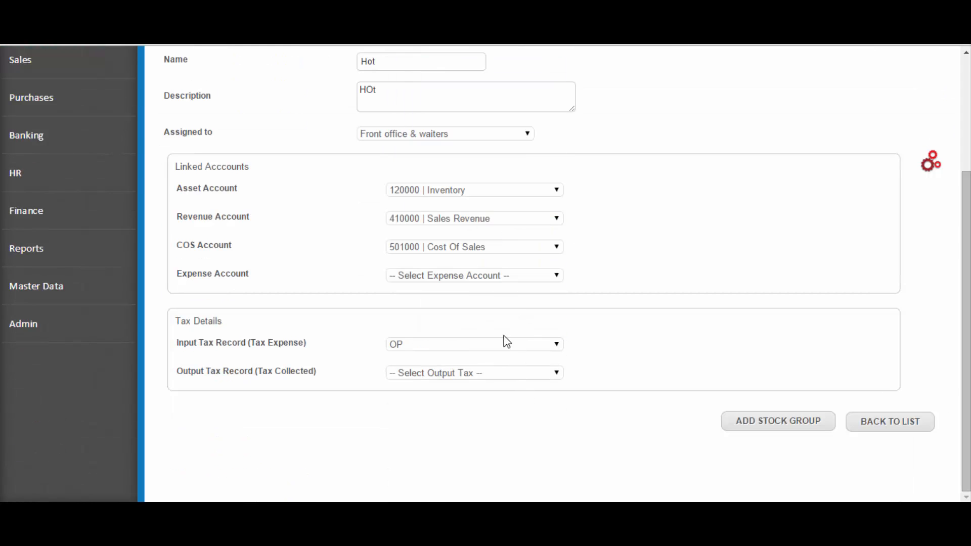
pyautogui.click(483, 377)
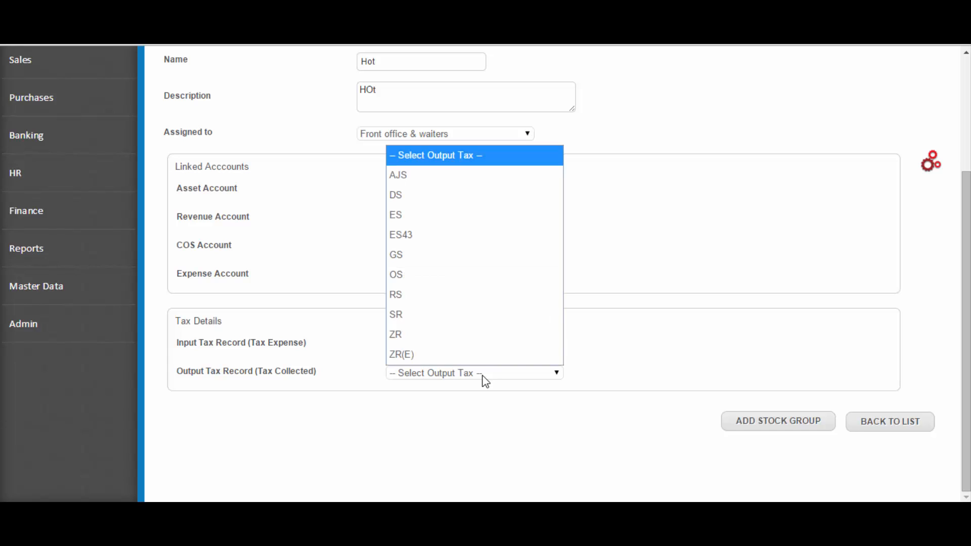
pyautogui.click(454, 312)
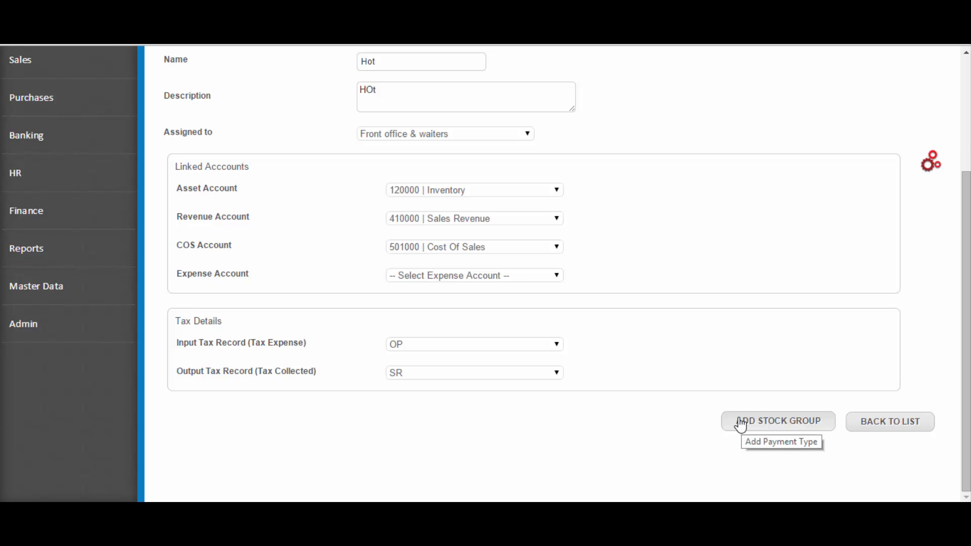
# Step: Change the input tax record to TX and add the stock group
pyautogui.click(496, 344)
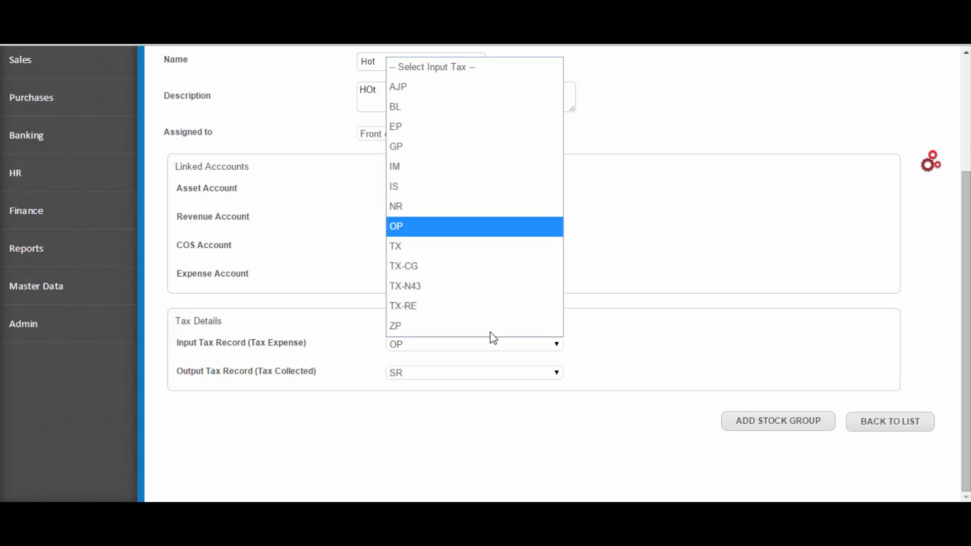
pyautogui.click(461, 251)
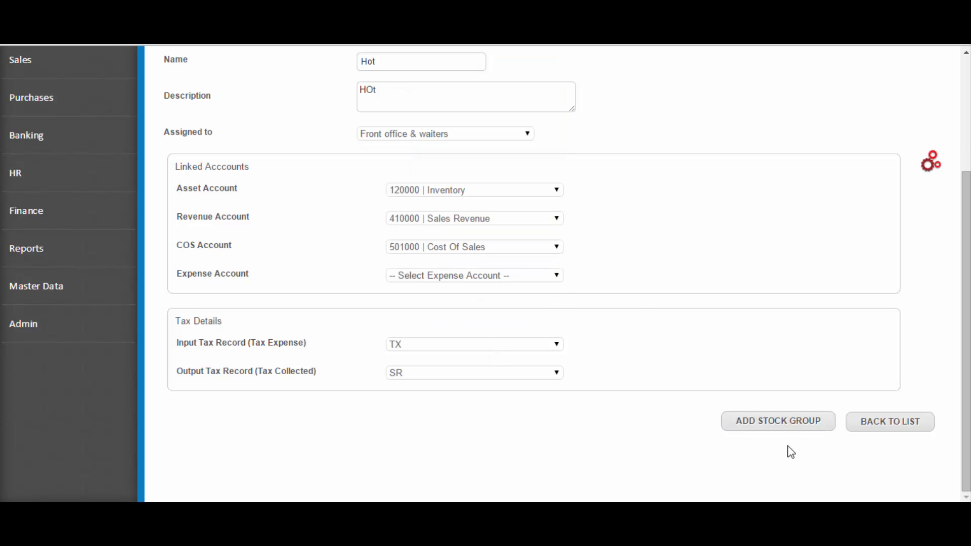
pyautogui.click(784, 426)
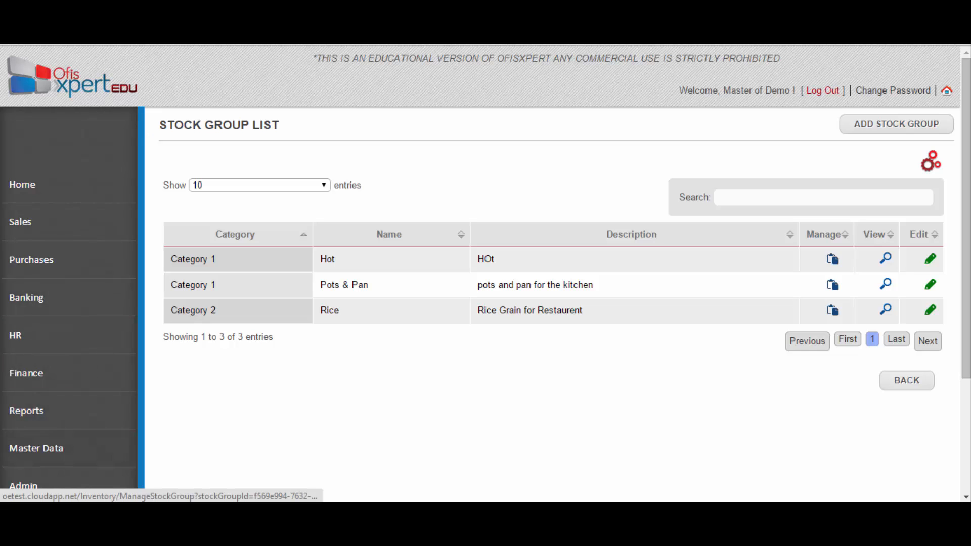
# Step: Open the management page of the Hot stock group and view its ungrouped items
pyautogui.click(833, 259)
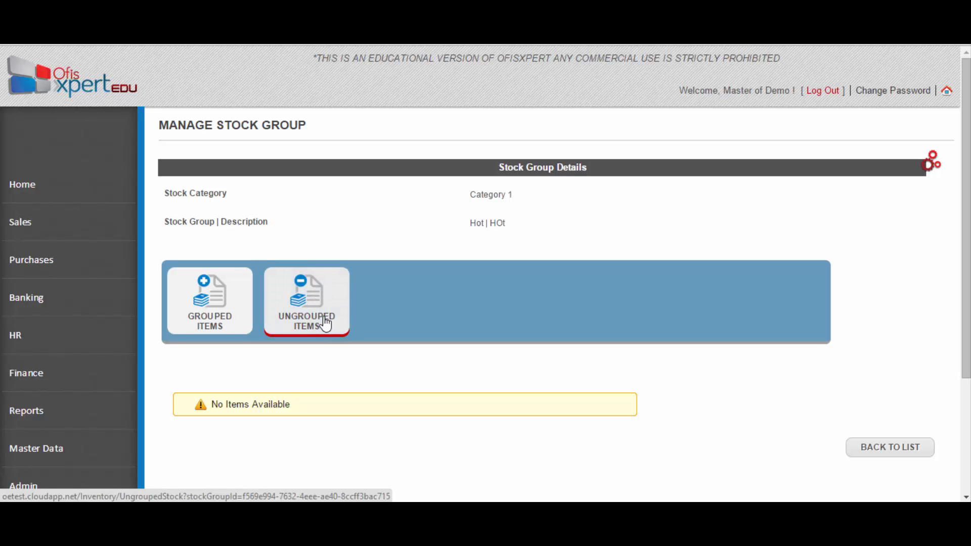
pyautogui.click(288, 320)
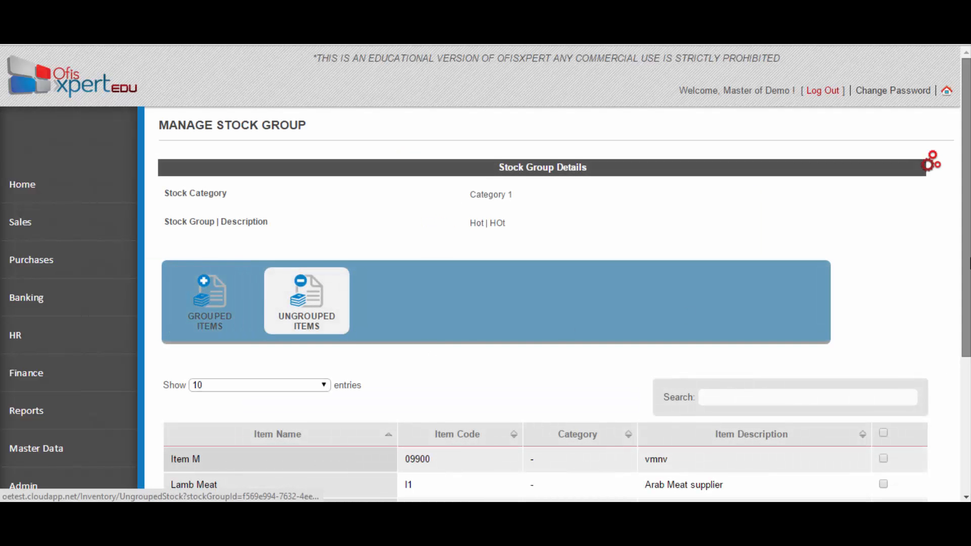
pyautogui.scroll(-3, 965, 344)
pyautogui.scroll(3, 966, 332)
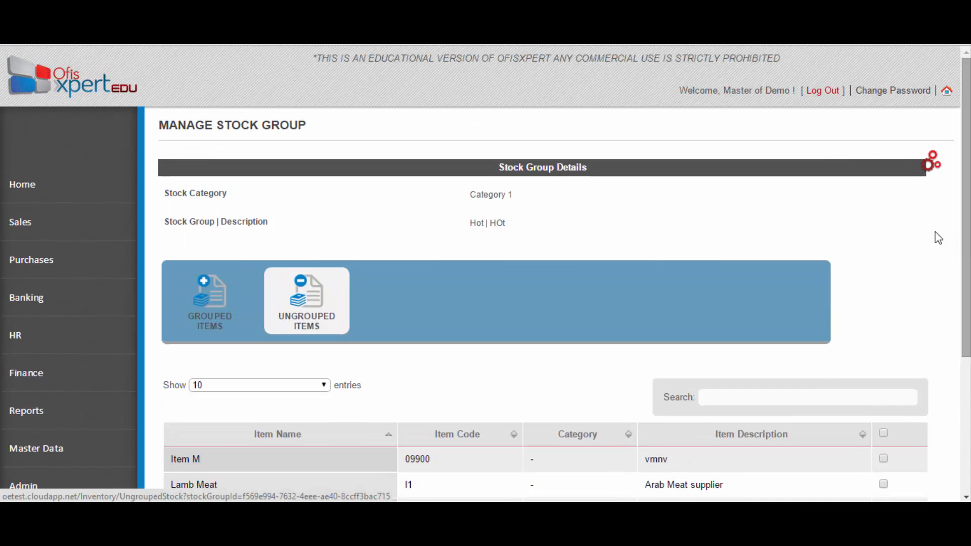
# Step: Start a new build from Master Data and select Salt (EI1) as the item to build
pyautogui.click(50, 445)
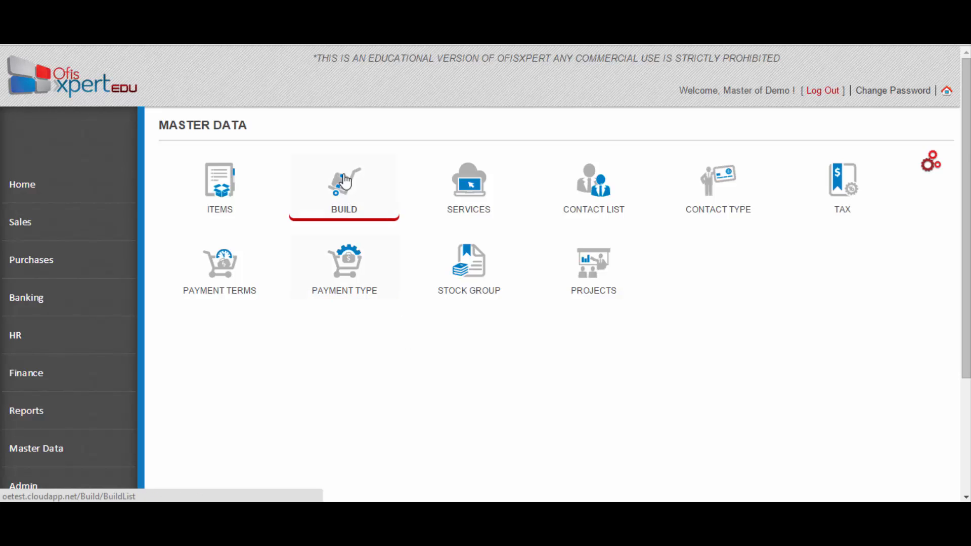
pyautogui.click(317, 205)
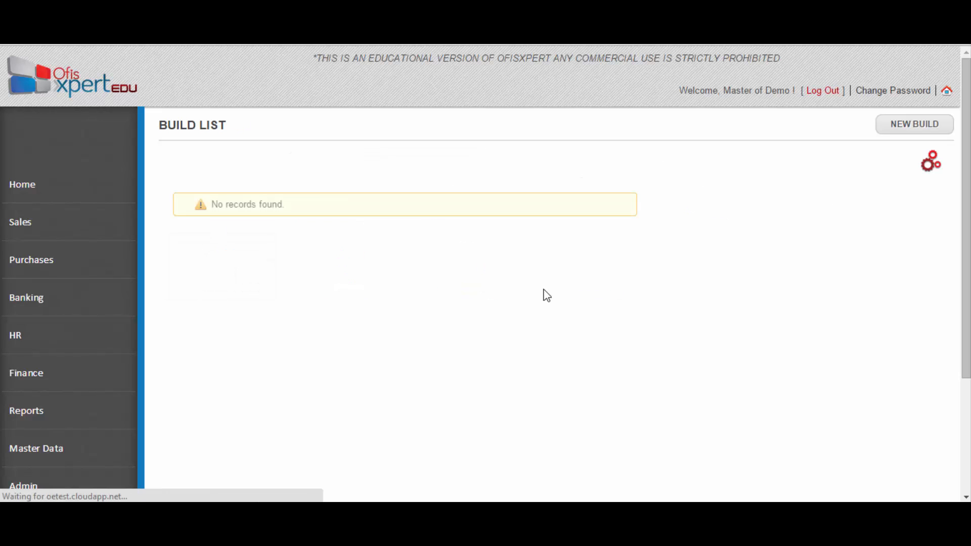
pyautogui.click(901, 130)
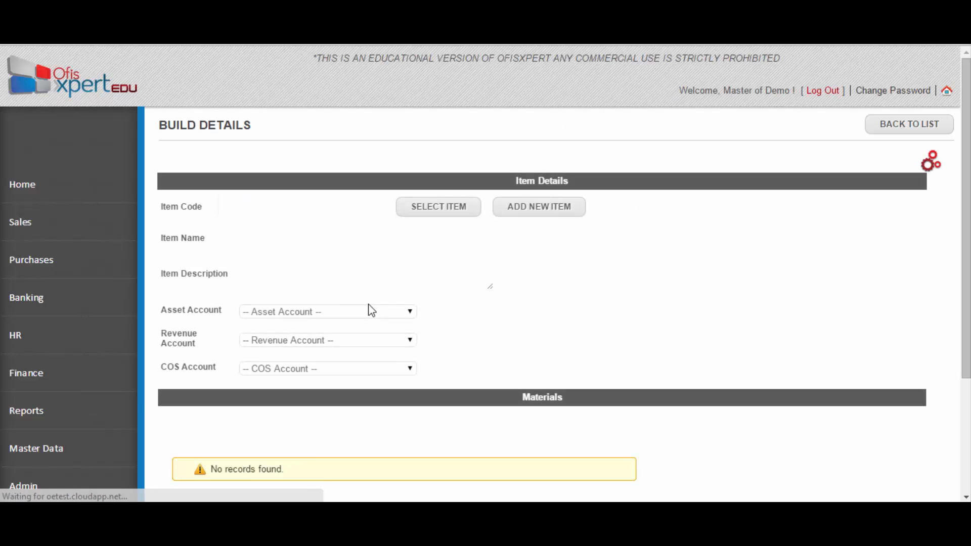
pyautogui.click(450, 213)
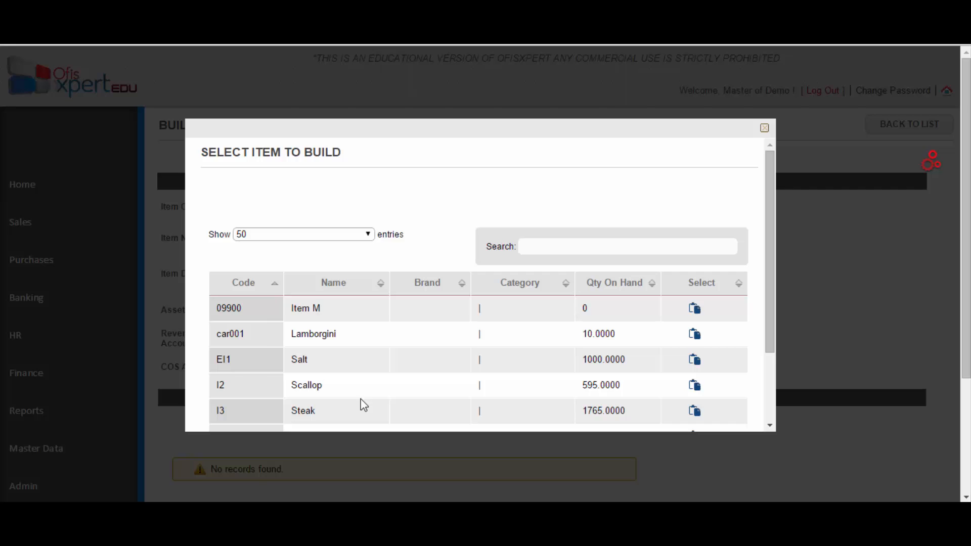
pyautogui.click(702, 365)
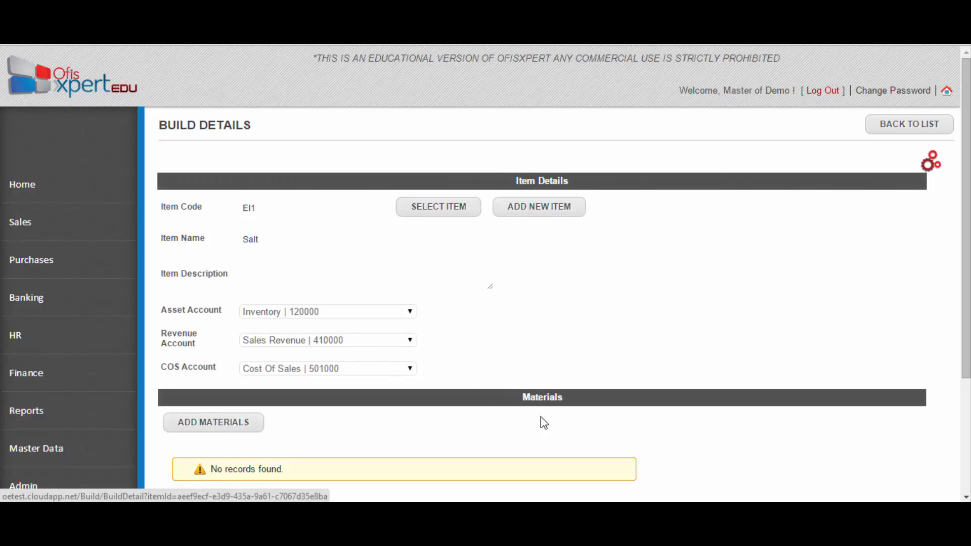
# Step: Add Scallop (I2) as a material of the Salt build
pyautogui.click(250, 429)
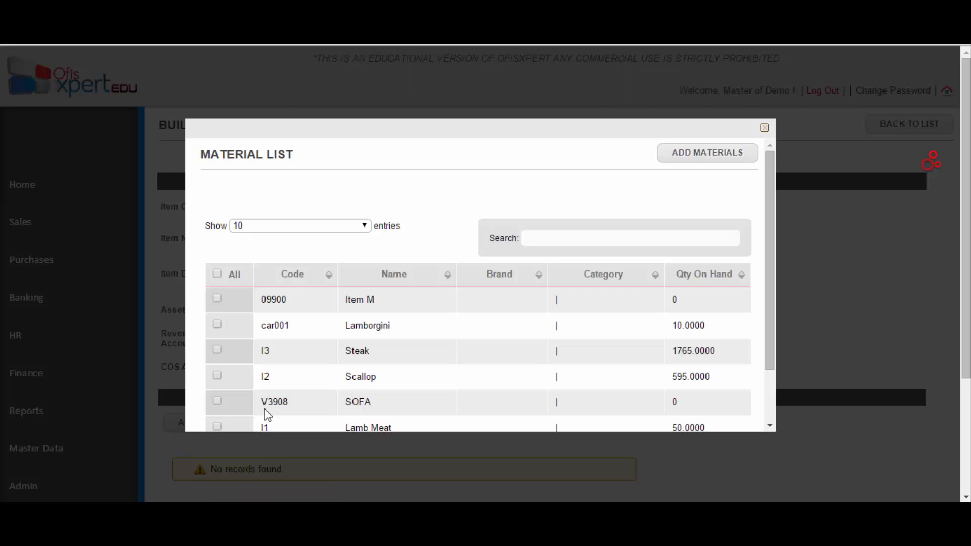
pyautogui.click(217, 375)
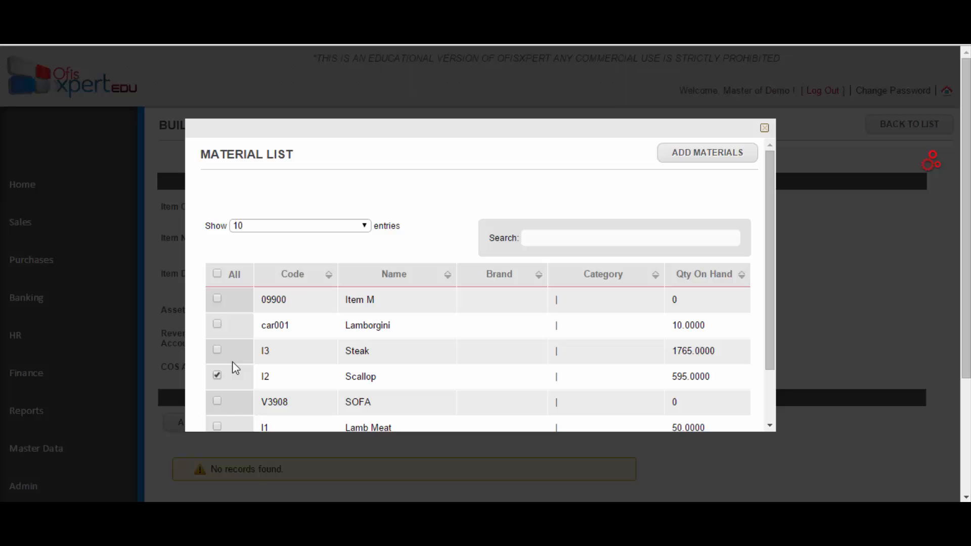
pyautogui.click(707, 159)
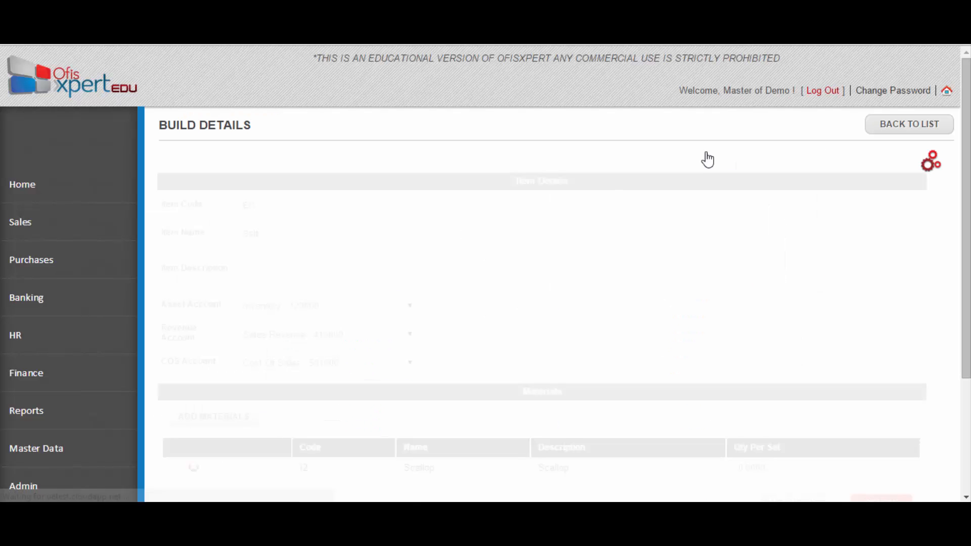
# Step: Set Scallop's quantity per set to 3 and save the build
pyautogui.scroll(-3, 556, 273)
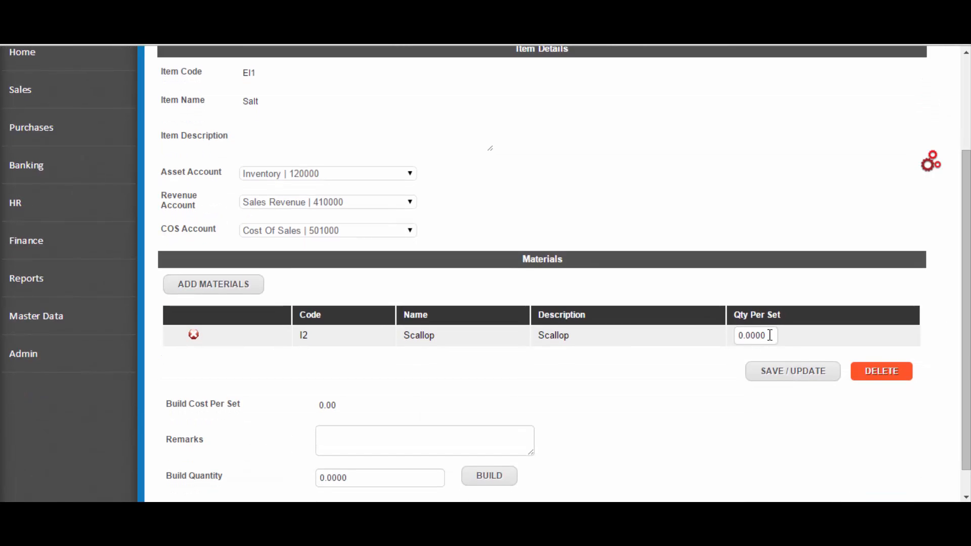
pyautogui.moveTo(772, 336); pyautogui.dragTo(688, 336)
pyautogui.write('3')
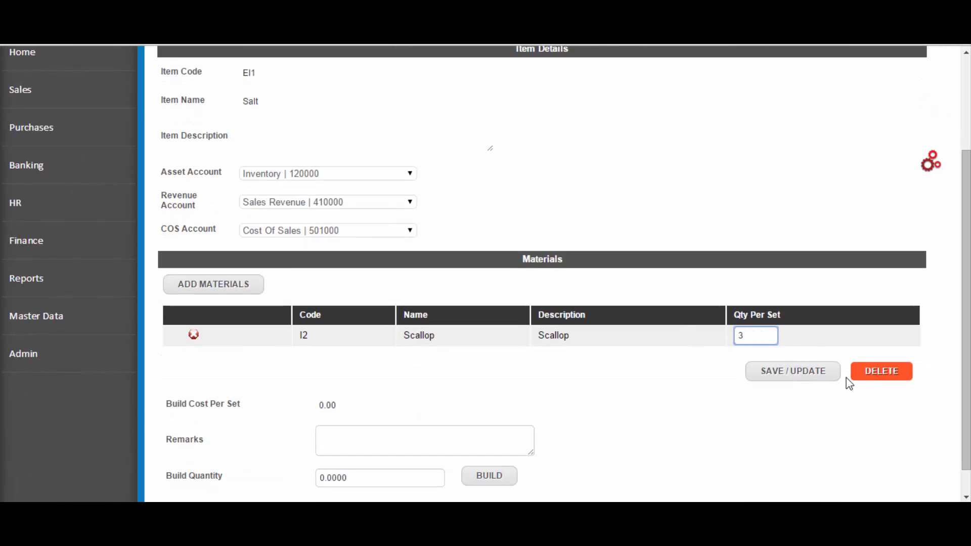
pyautogui.click(833, 376)
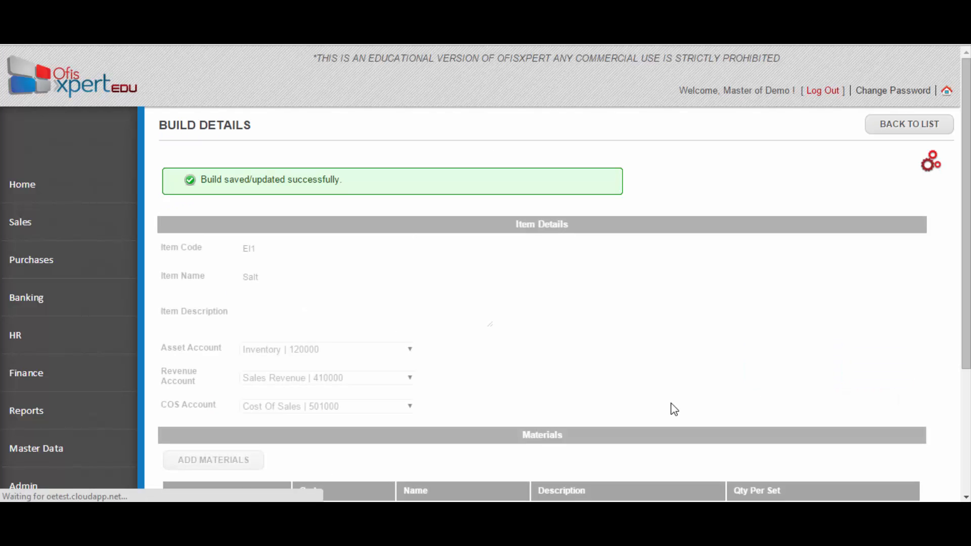
pyautogui.scroll(-3, 485, 273)
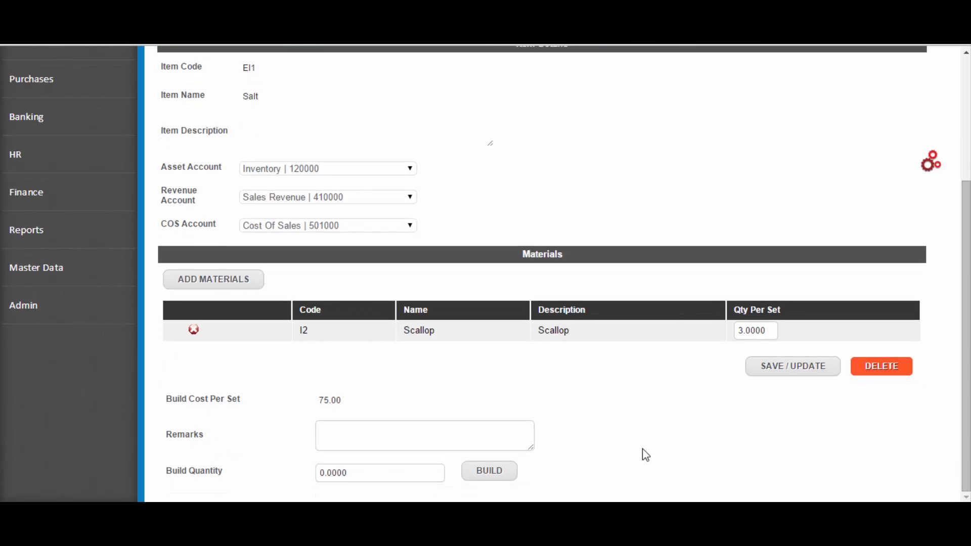
# Step: Set the Salt build quantity to 5 and run the build, confirming that the item is ready
pyautogui.doubleClick(320, 400)
pyautogui.click(431, 410)
pyautogui.doubleClick(384, 477)
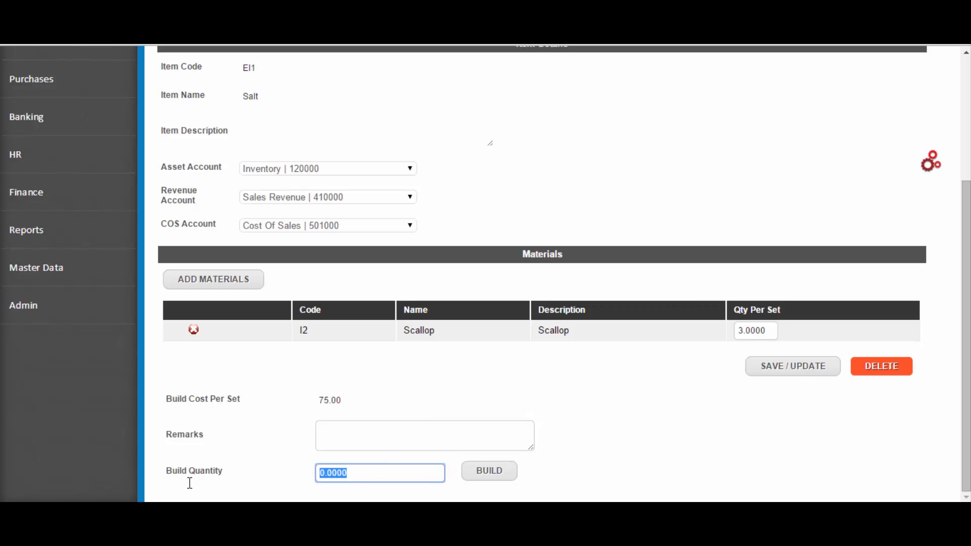
pyautogui.write('5')
pyautogui.click(489, 473)
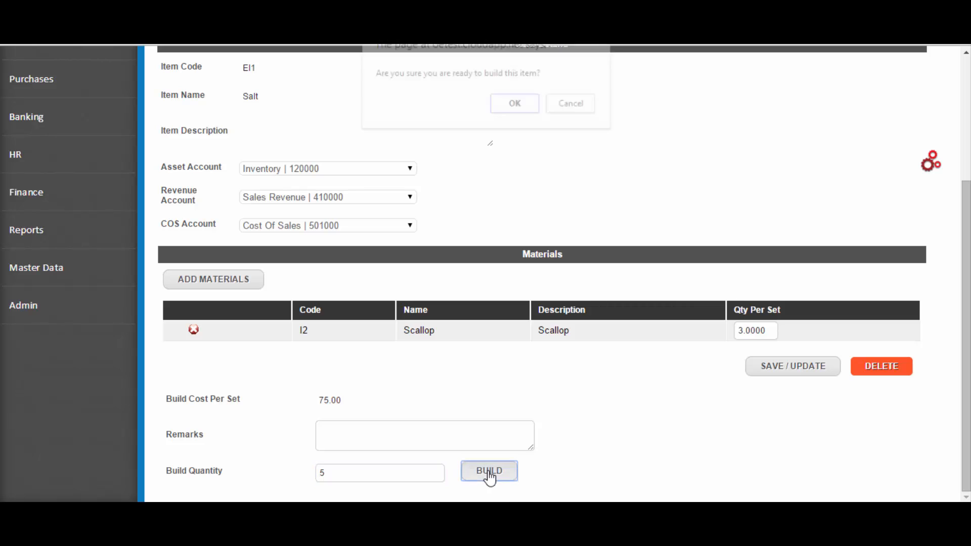
pyautogui.click(526, 108)
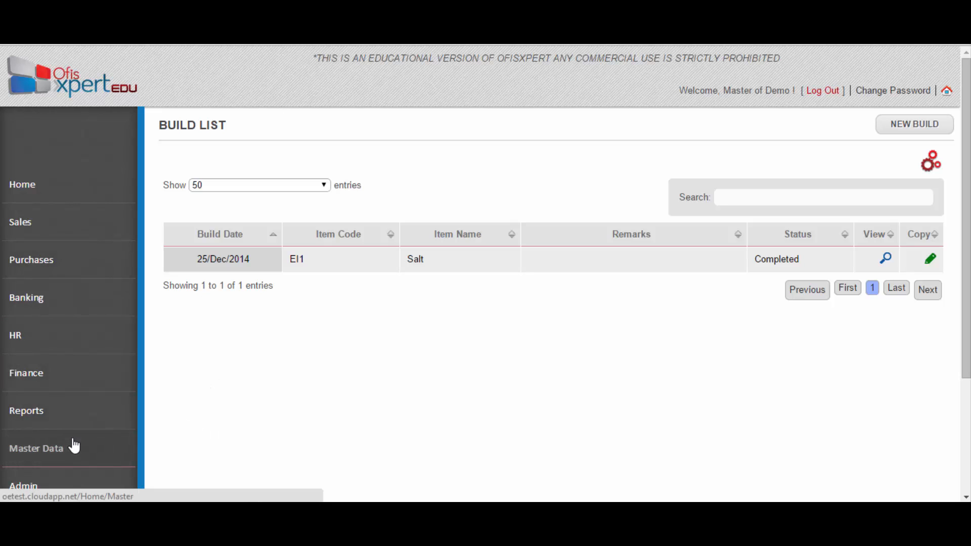
# Step: Open the SOFA item (V3908) for editing from the Master Data item list and review its details and its price and quantity summary
pyautogui.click(75, 447)
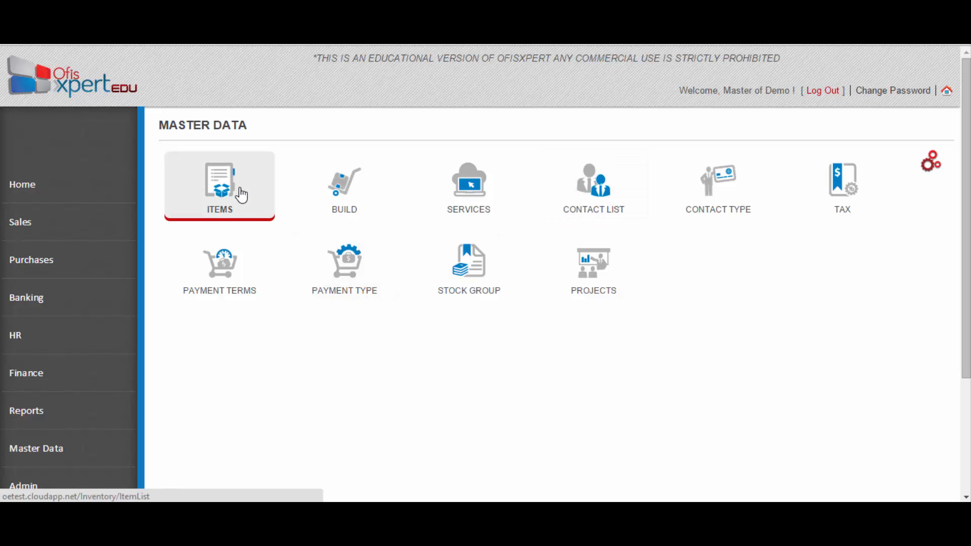
pyautogui.click(242, 195)
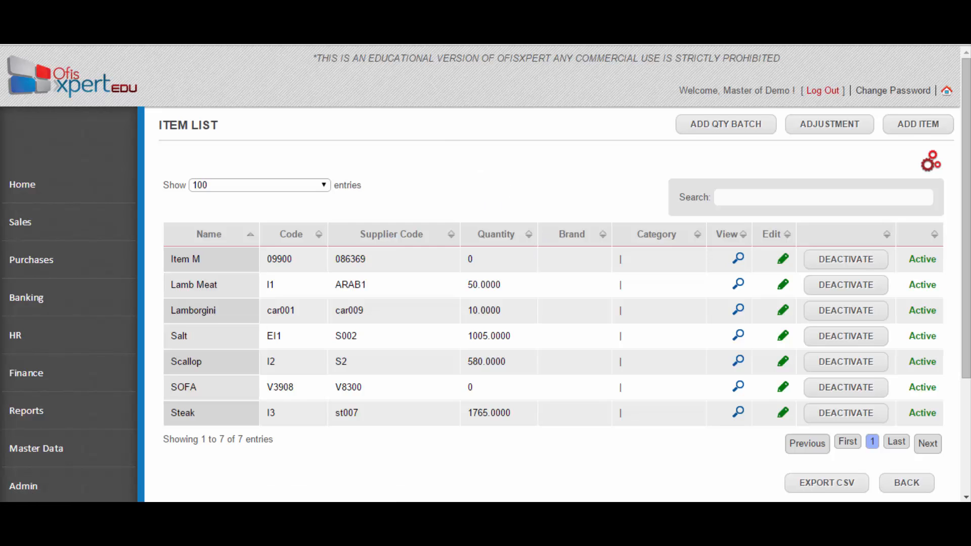
pyautogui.click(918, 124)
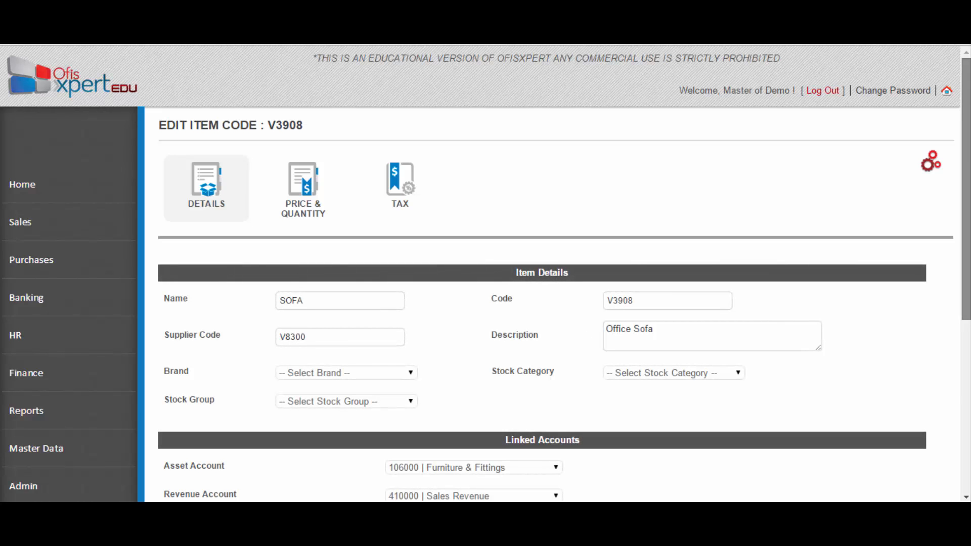
pyautogui.moveTo(967, 202); pyautogui.dragTo(966, 243)
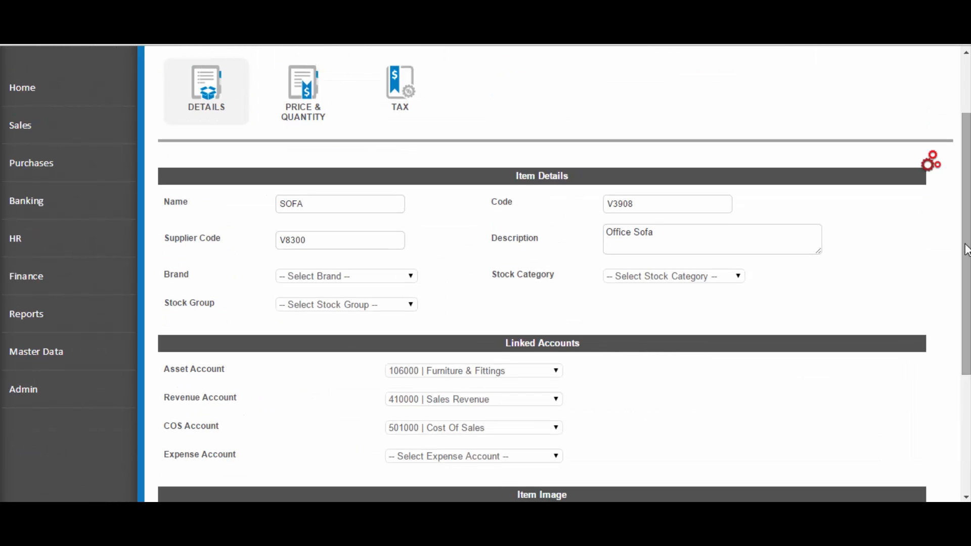
pyautogui.click(312, 93)
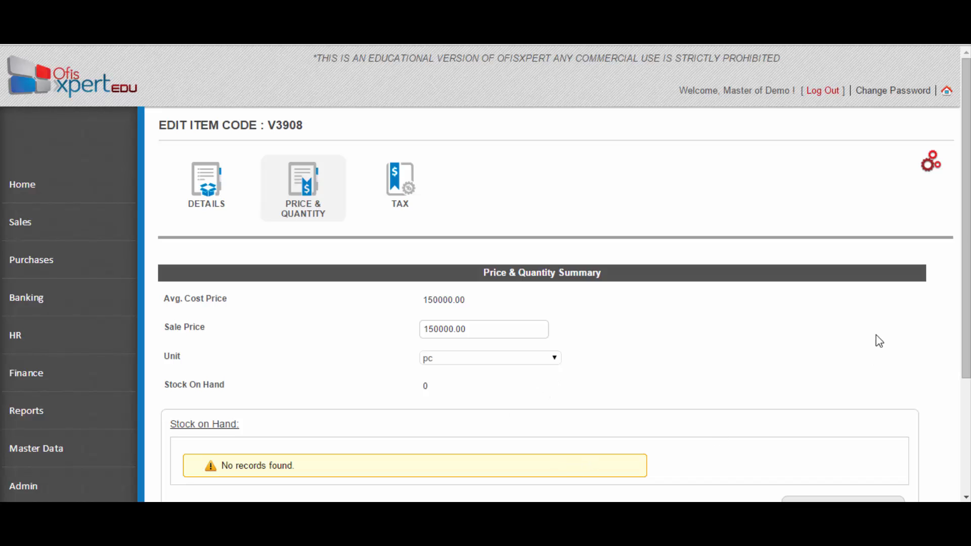
pyautogui.scroll(-3, 966, 253)
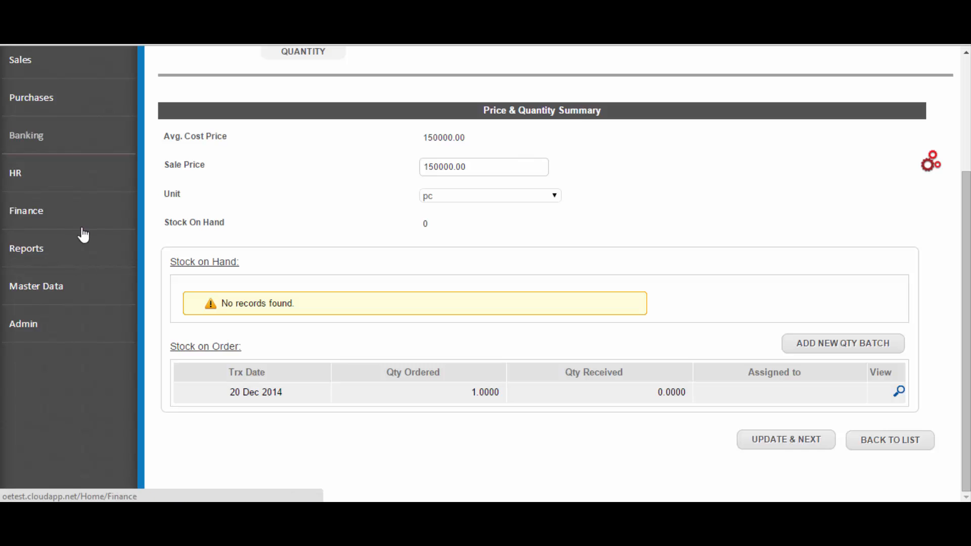
# Step: Open the Inventory Movement report from the Sales & Purchases reports
pyautogui.click(48, 260)
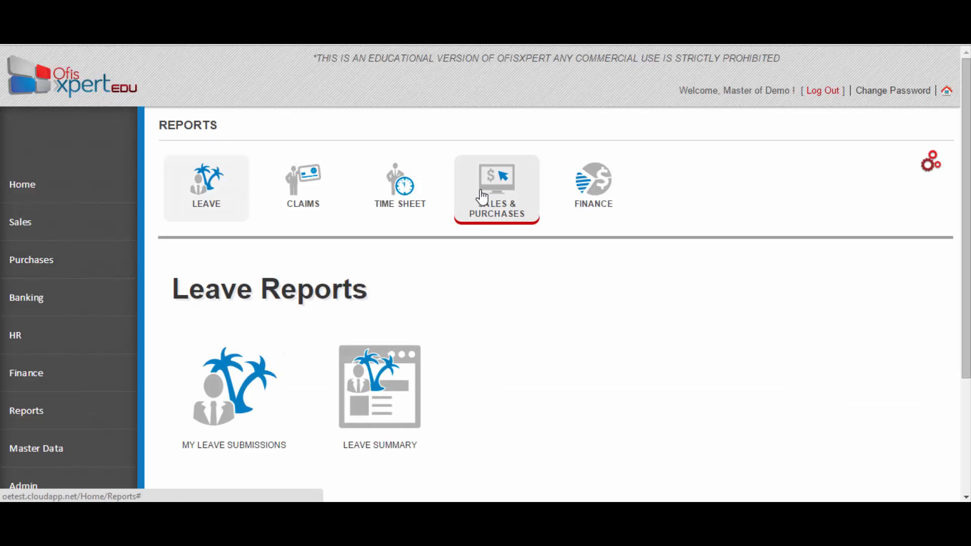
pyautogui.click(483, 195)
pyautogui.scroll(-3, 936, 253)
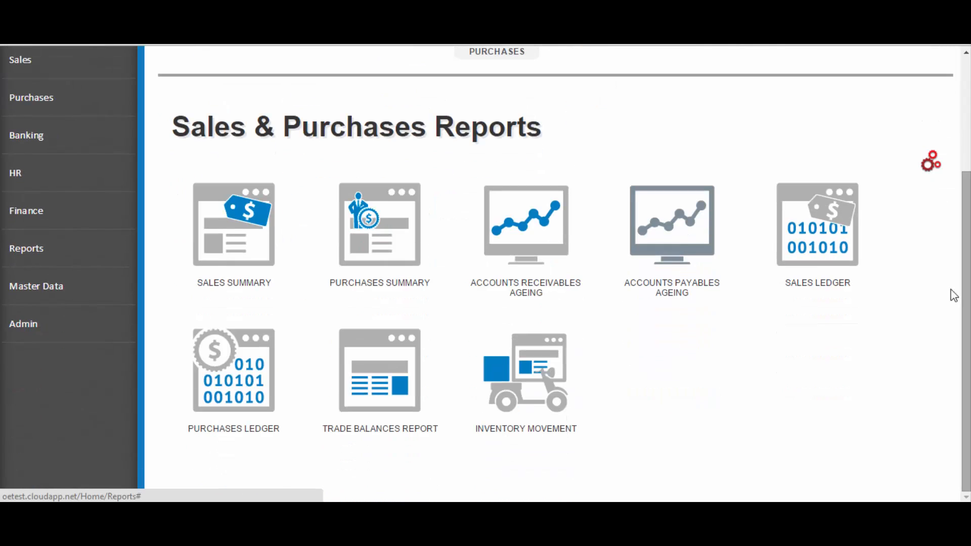
pyautogui.click(545, 403)
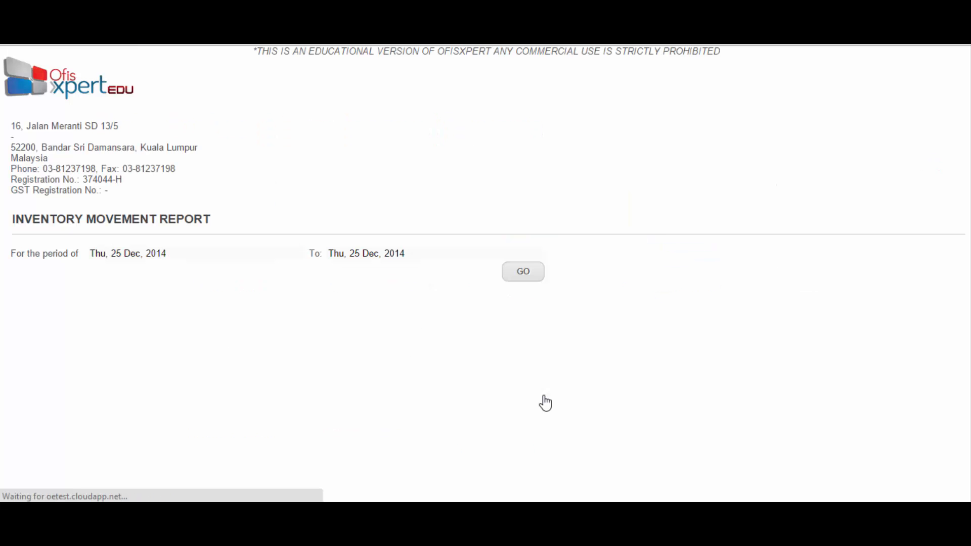
# Step: Set the Inventory Movement report's start date to 1 September 2014 and generate the report
pyautogui.click(130, 258)
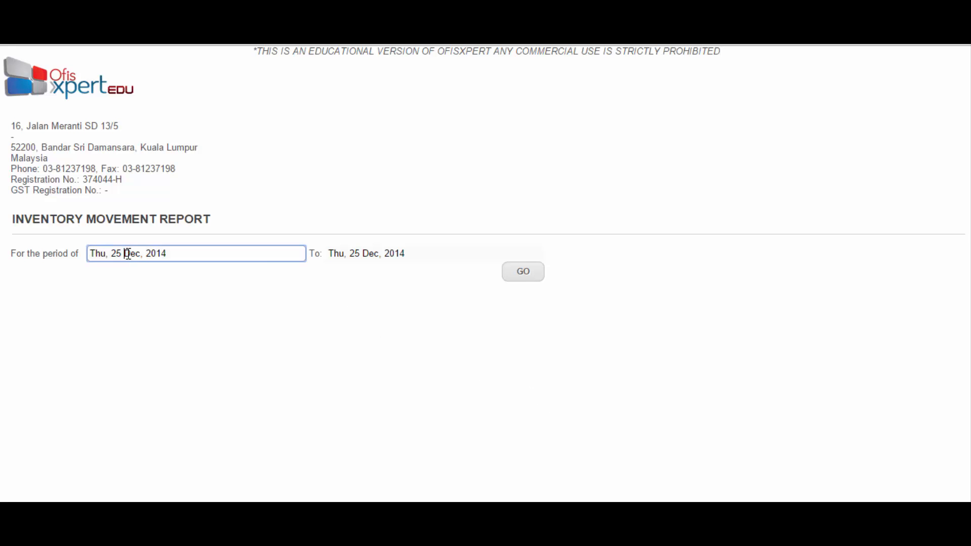
pyautogui.click(123, 291)
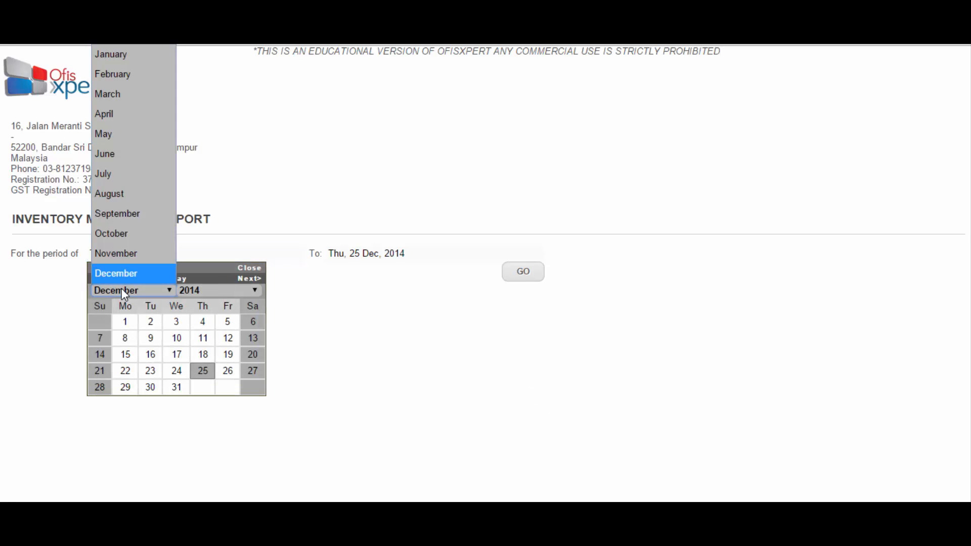
pyautogui.click(148, 211)
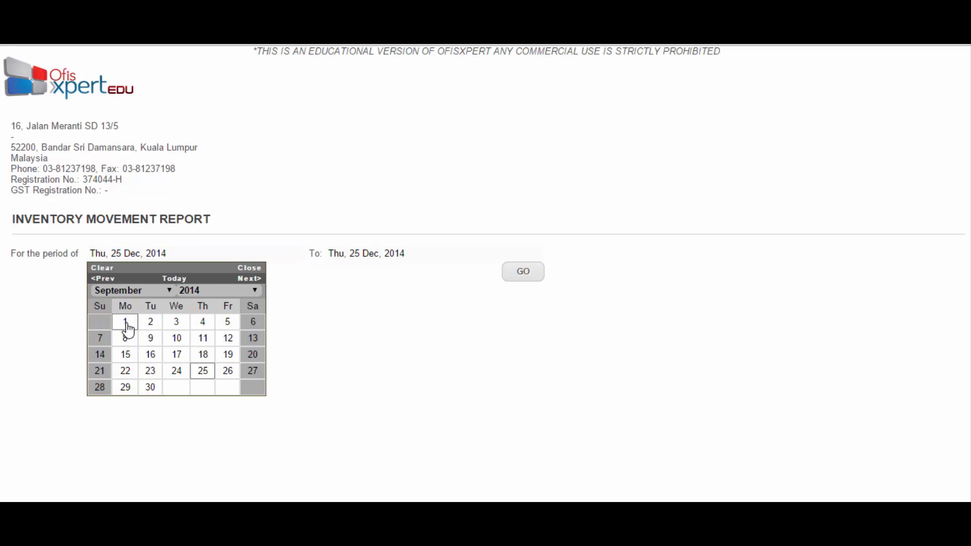
pyautogui.click(125, 322)
pyautogui.click(524, 273)
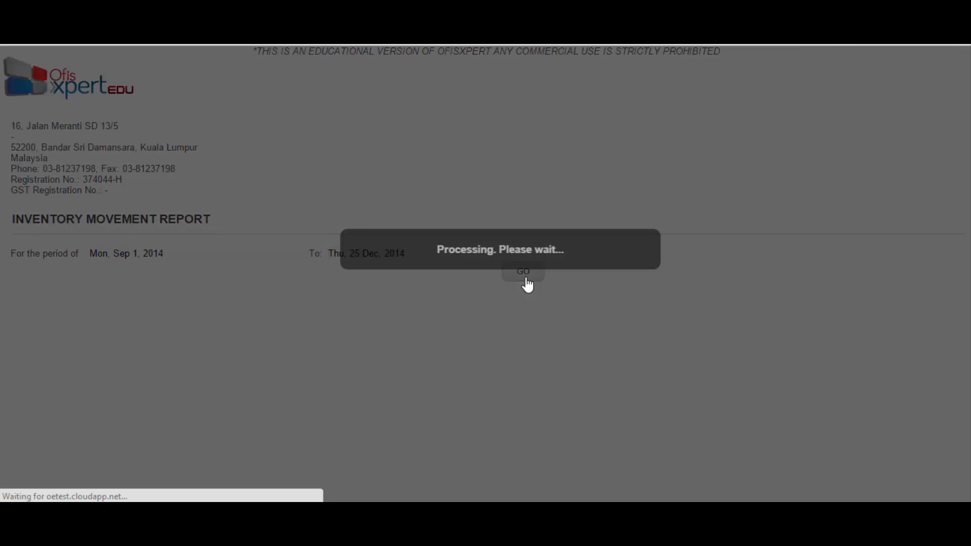